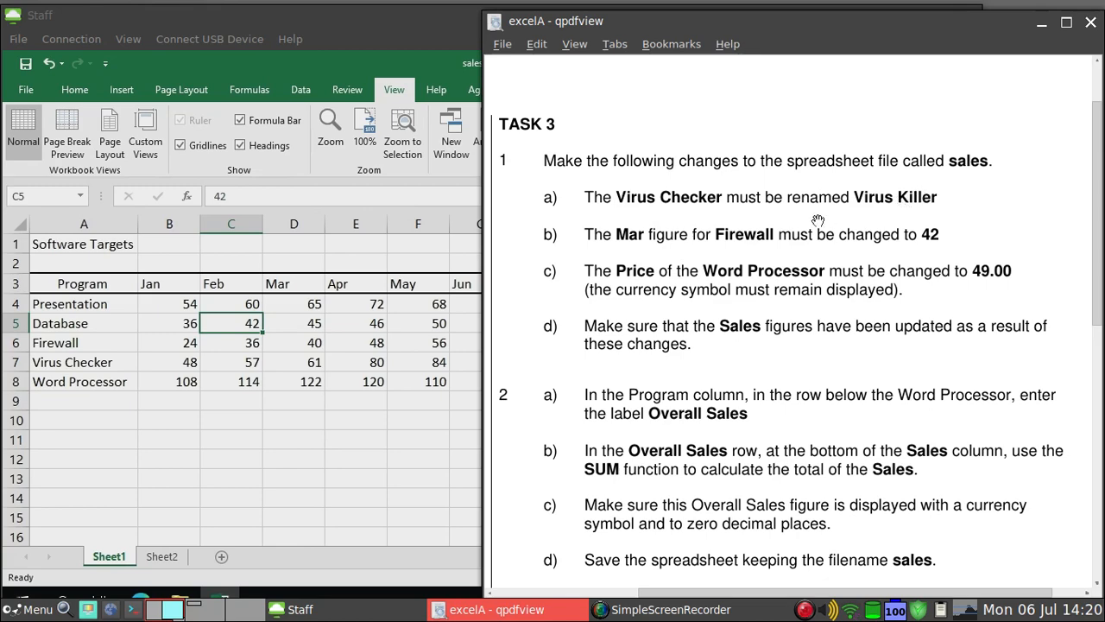
Rename the Virus Checker entry in cell A7 of the sales spreadsheet as Virus Killer.
left_click(107, 403)
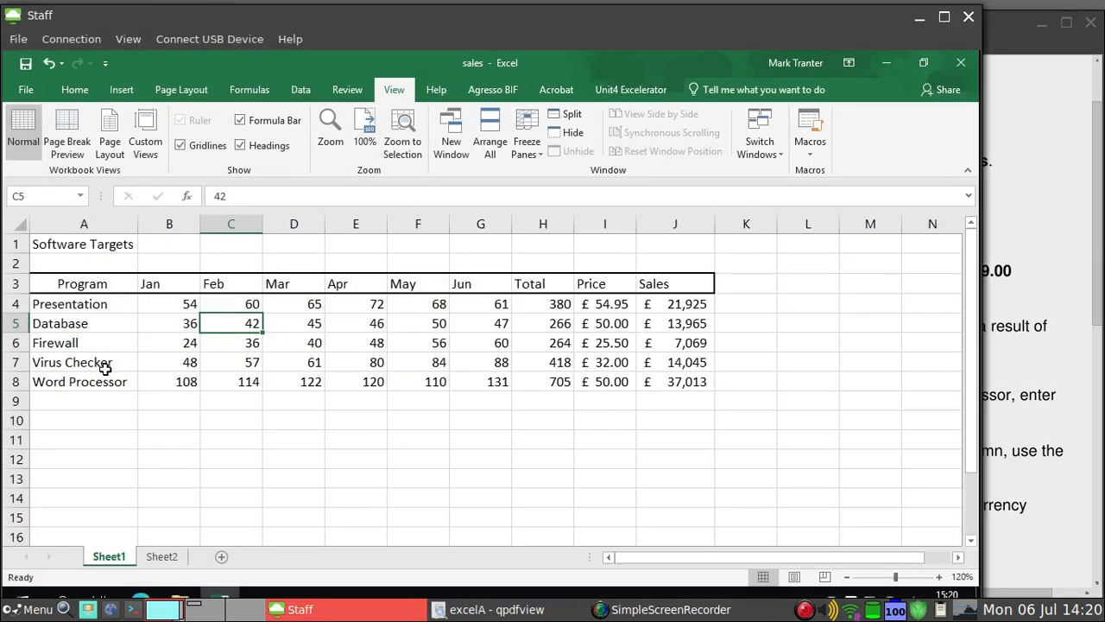
left_click(105, 367)
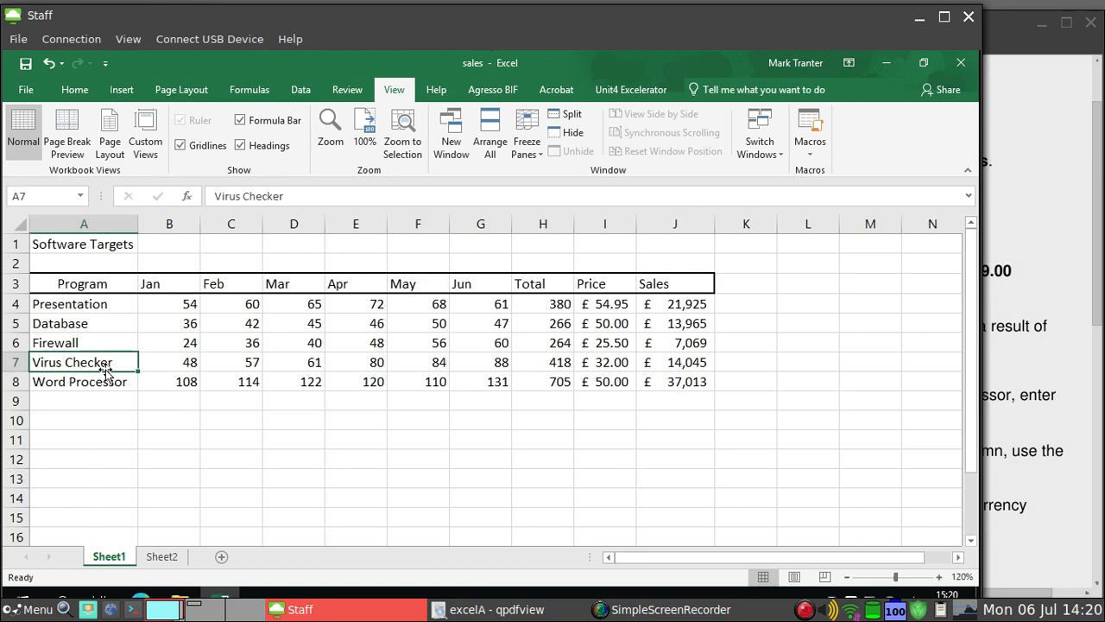
left_click(301, 193)
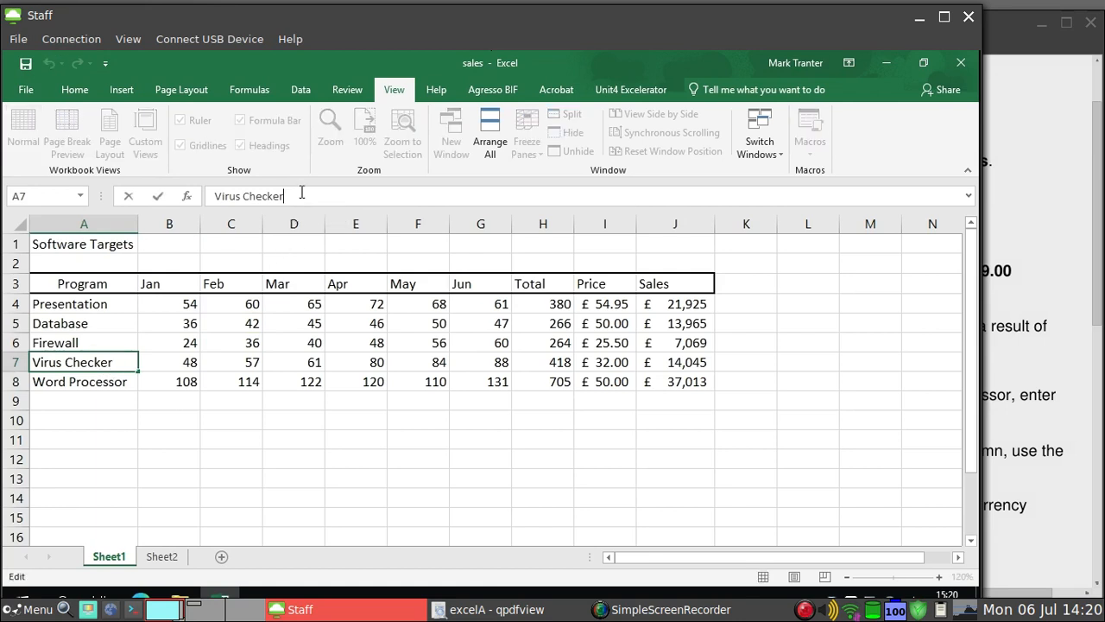
key("BackSpace")
key("BackSpace")
key("BackSpace")
key("BackSpace")
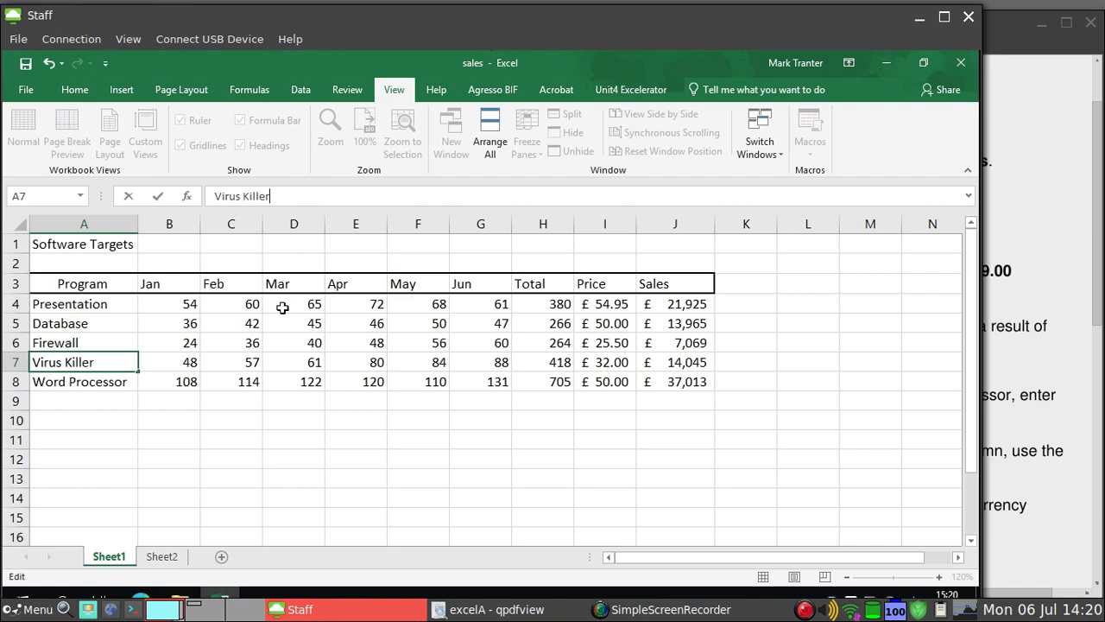
left_click(304, 409)
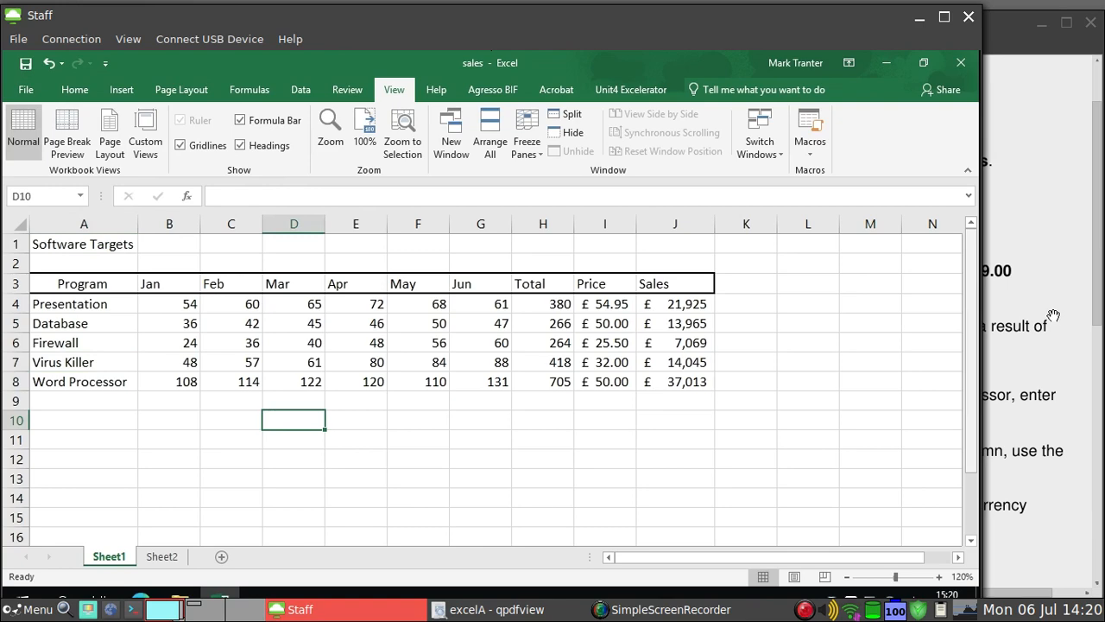
Check the task sheet and change the Mar figure for Firewall in cell D6 to 42.
left_click(1053, 315)
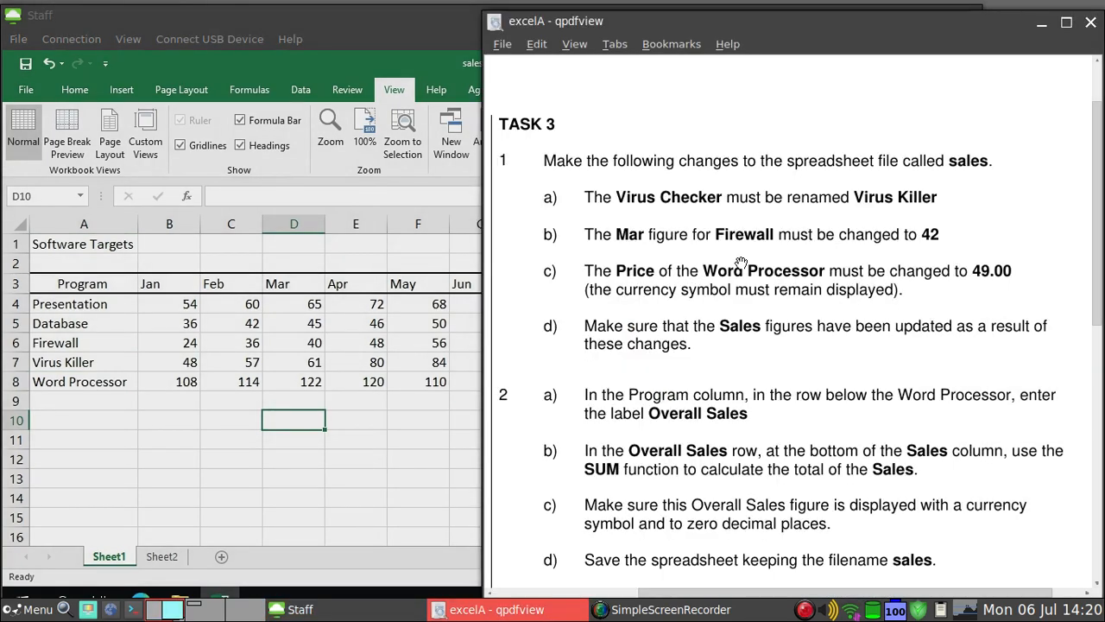
left_click(309, 346)
left_click(308, 343)
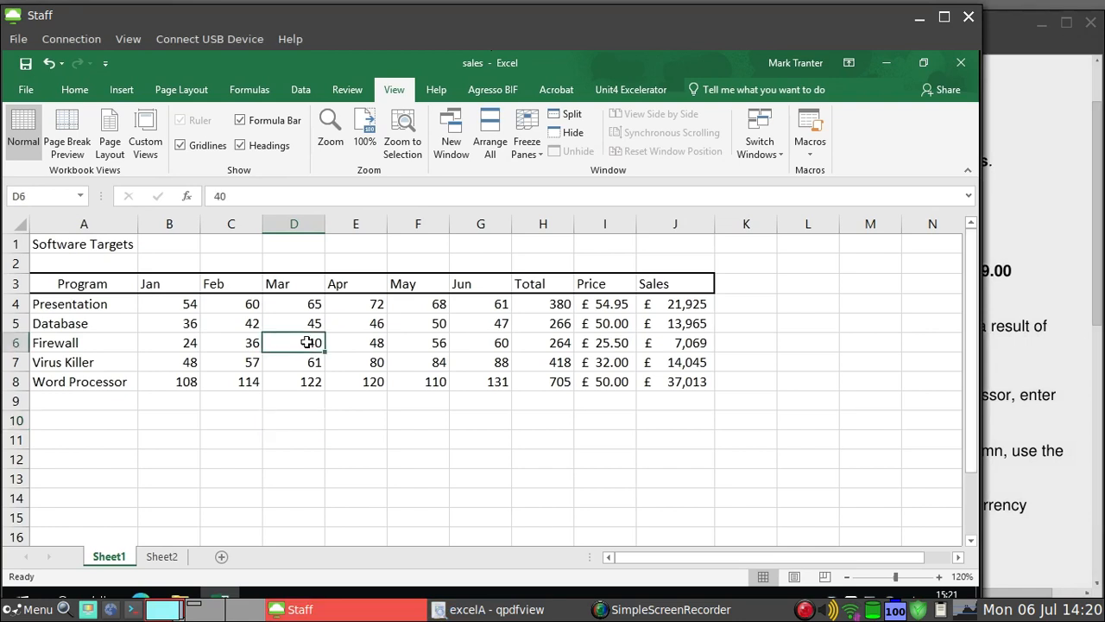
type("4")
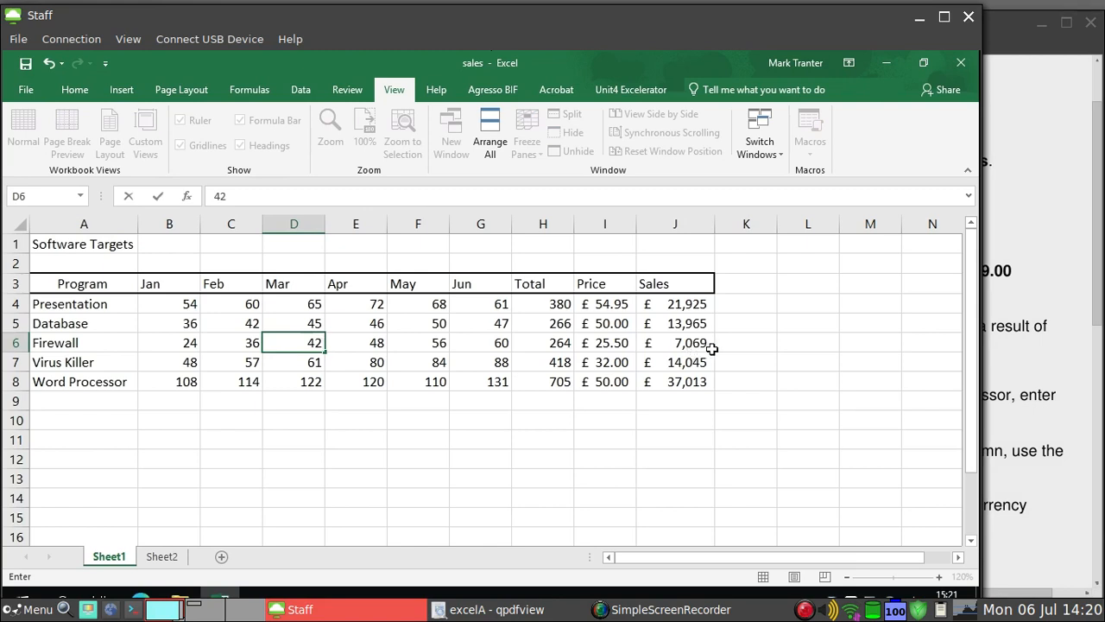
key("Return")
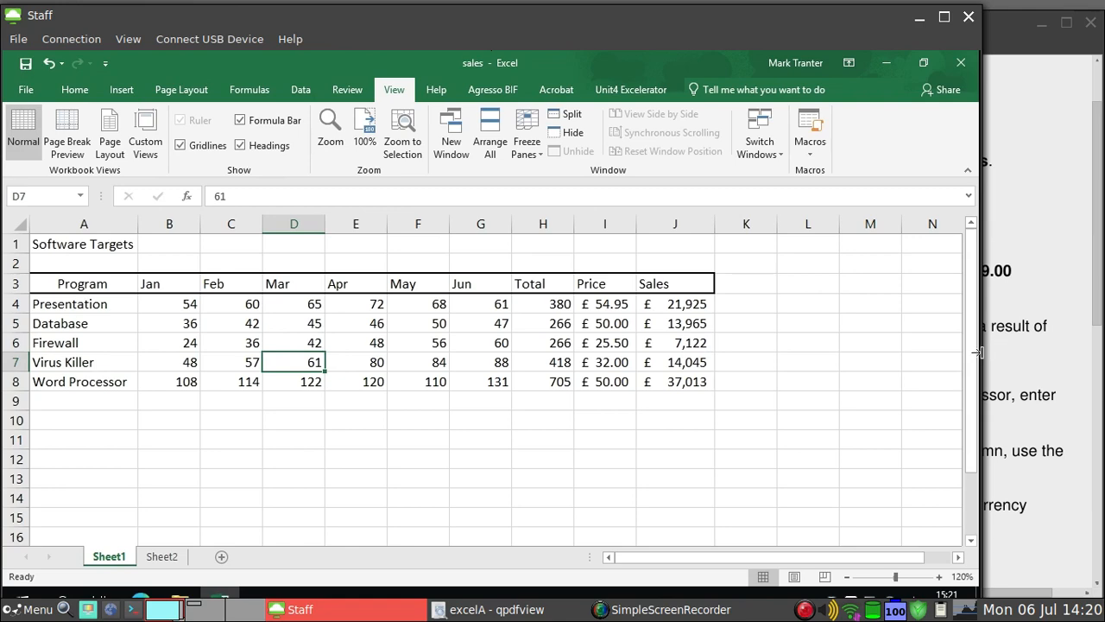
Follow the next task instruction and set the Word Processor price in cell I8 to 49.
left_click(1008, 351)
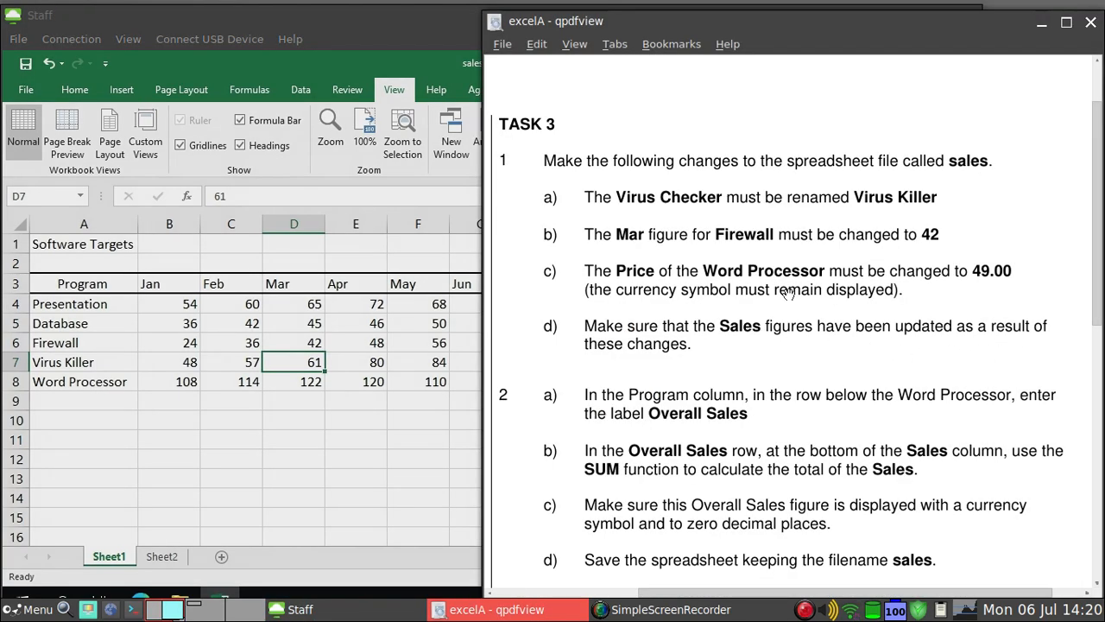
scroll(787, 293, "down", 3)
left_click(392, 453)
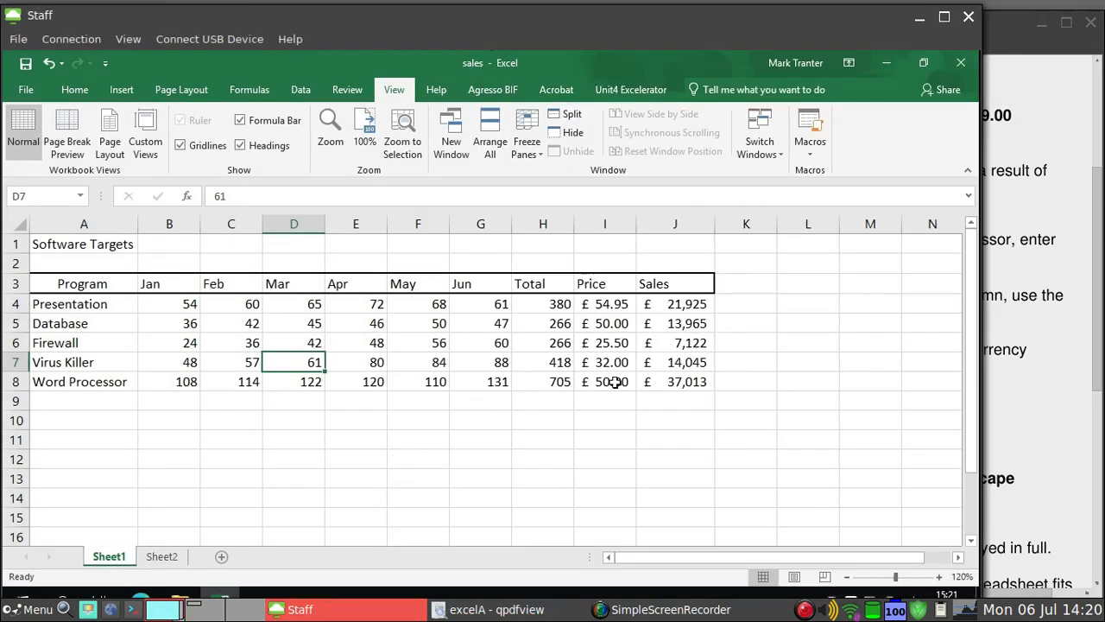
left_click(614, 383)
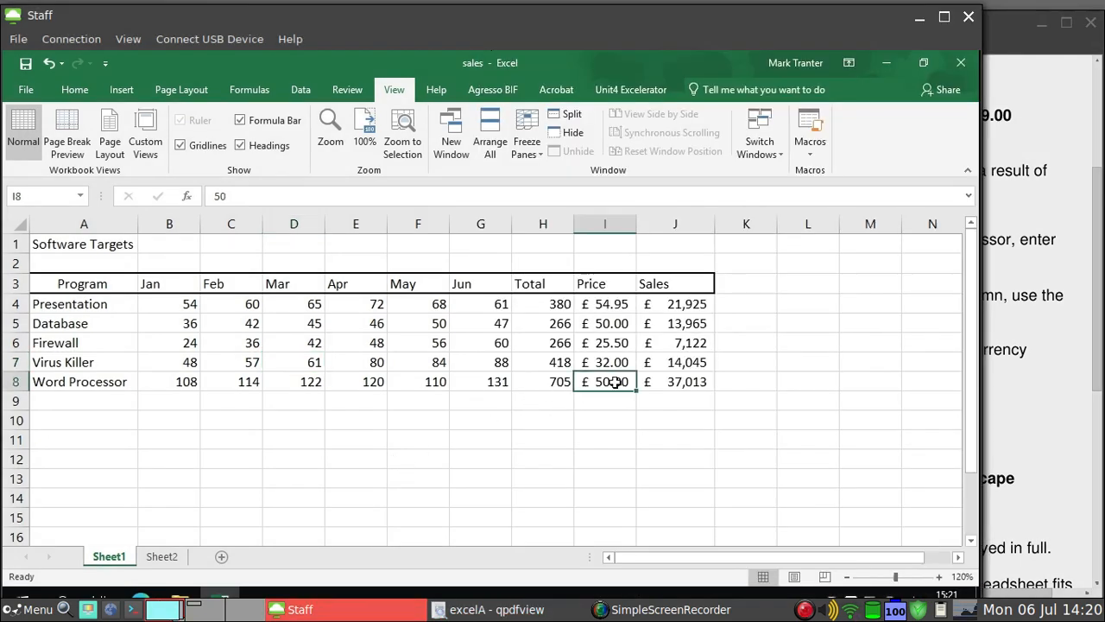
type("49")
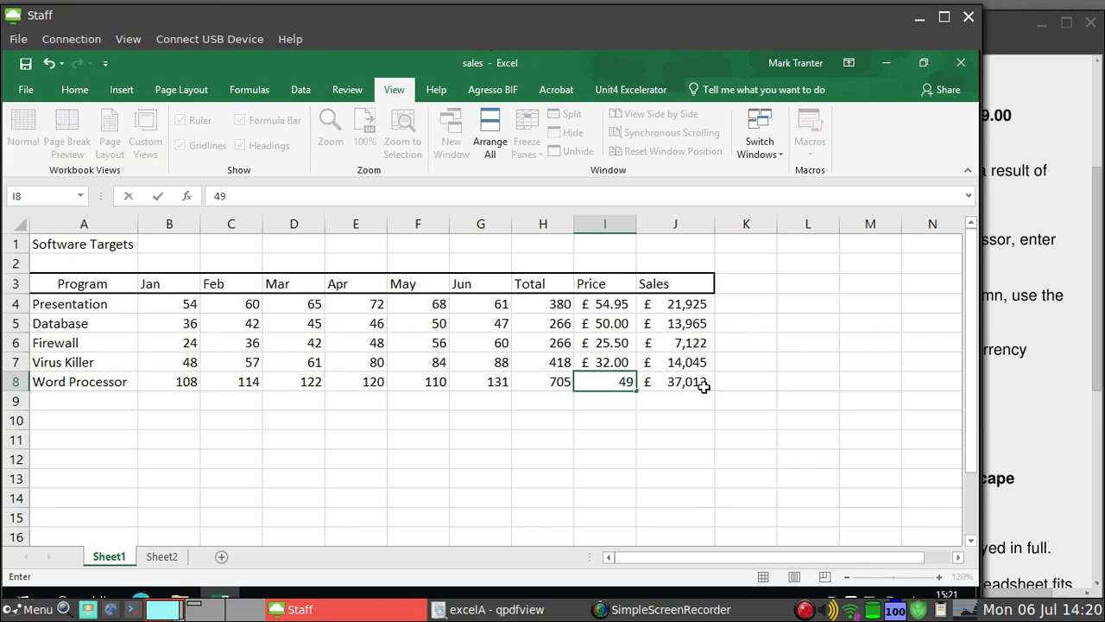
key("Return")
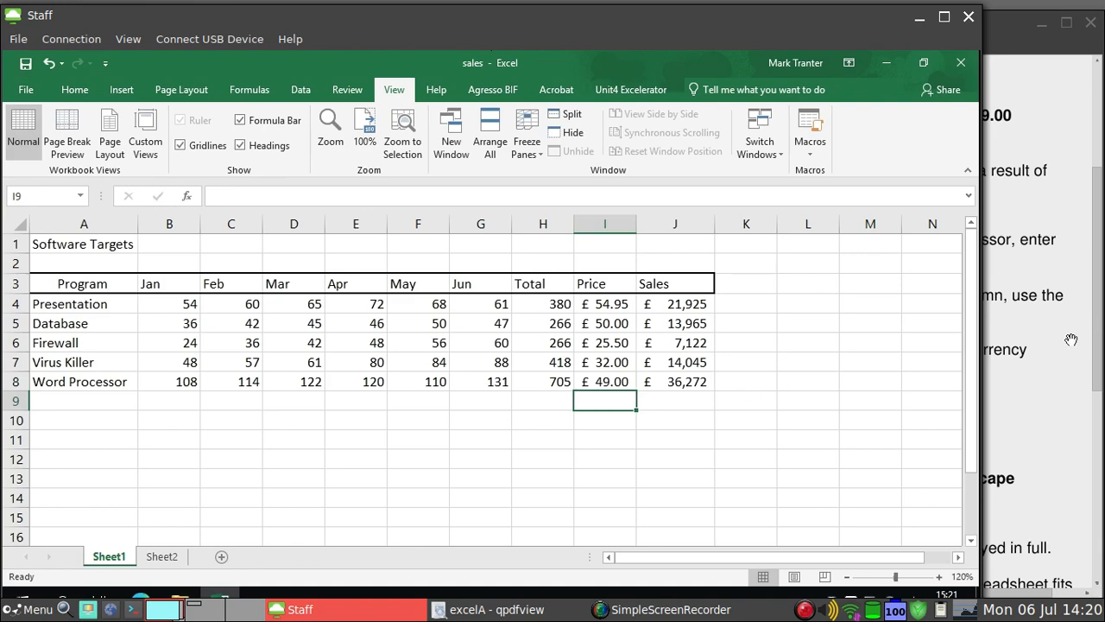
Enter the label Overall Sales in cell A9, below Word Processor in the Program column.
left_click(1059, 363)
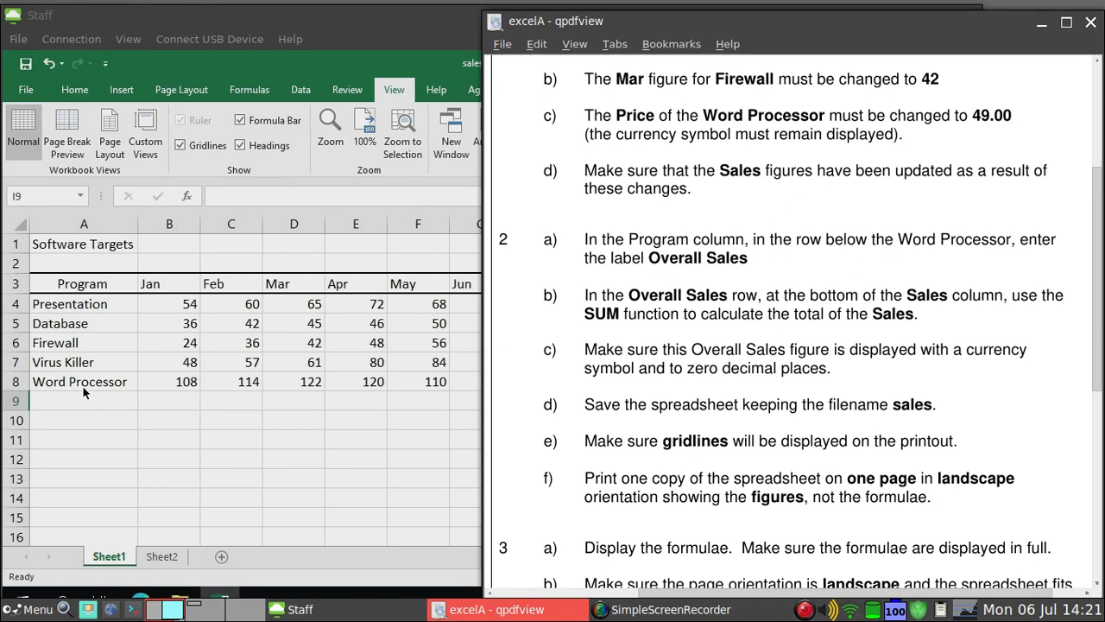
left_click(68, 404)
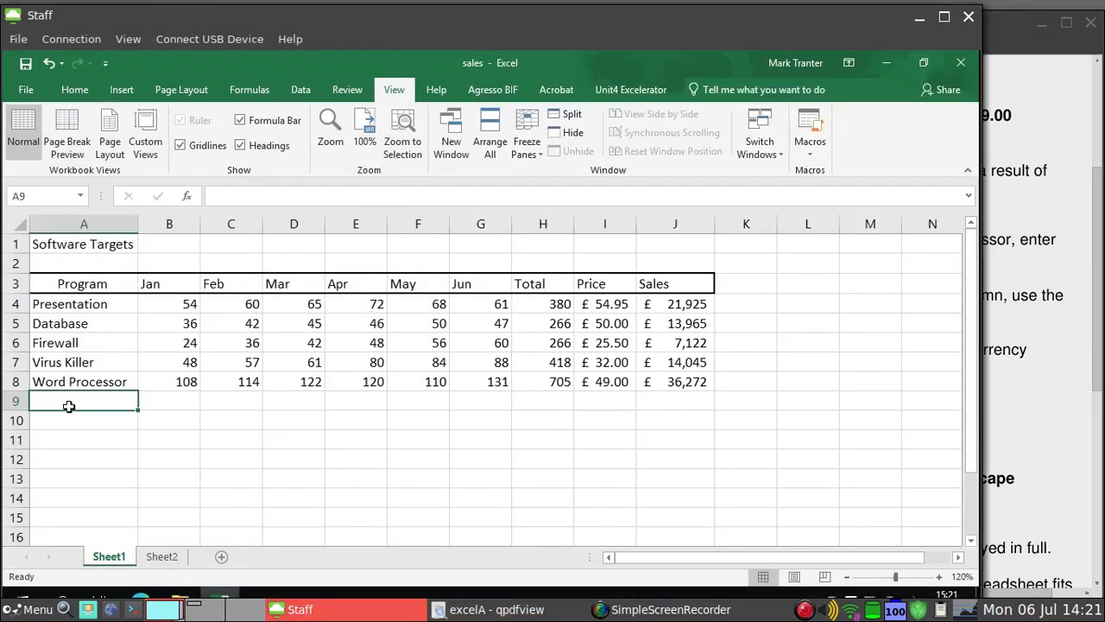
type("Overall")
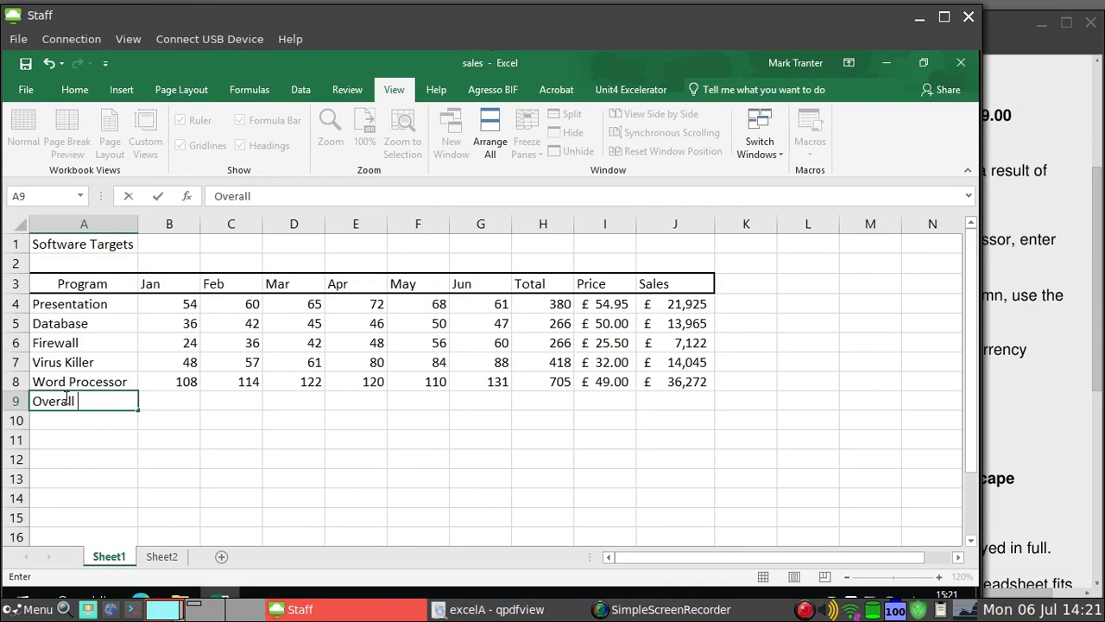
type(" Sales")
Total the Sales column in cell J9 of the Overall Sales row with =SUM(J4:J8).
left_click(995, 373)
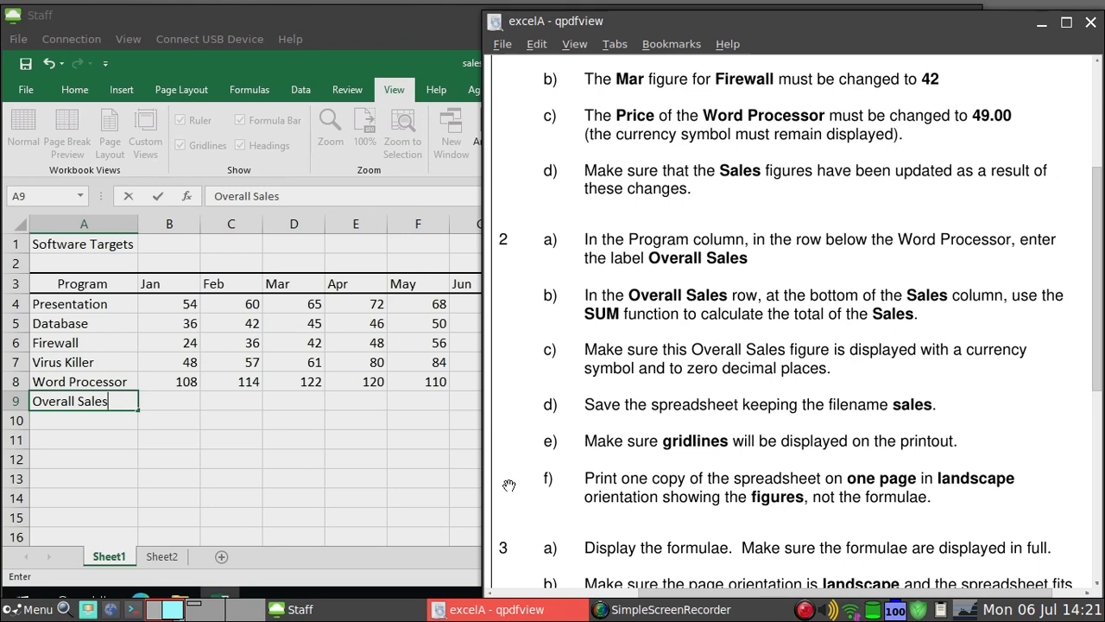
left_click(392, 488)
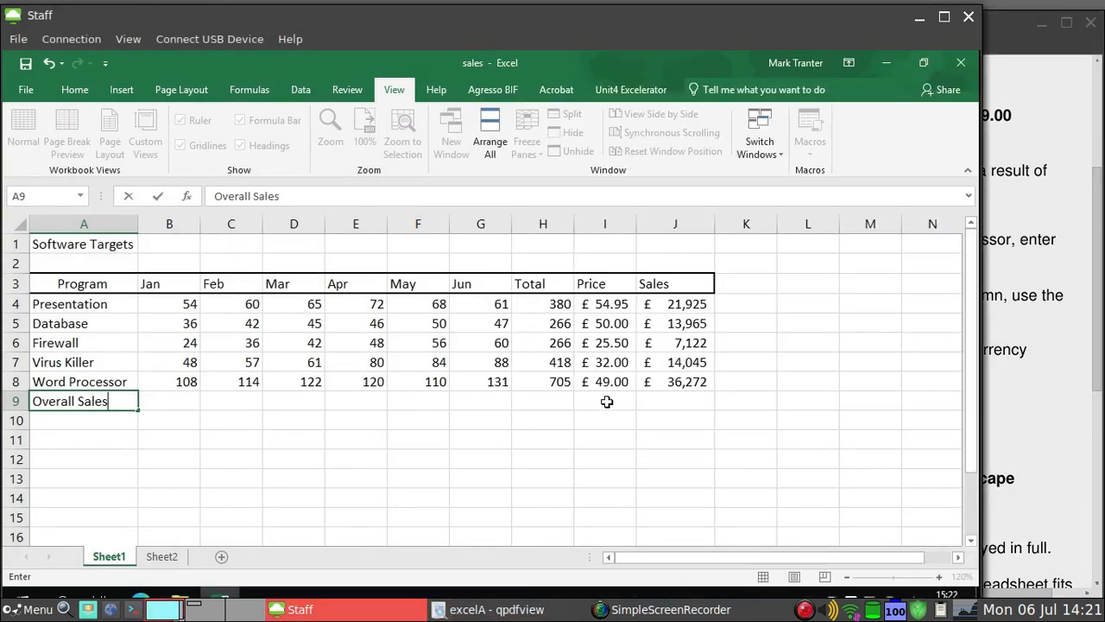
left_click(662, 401)
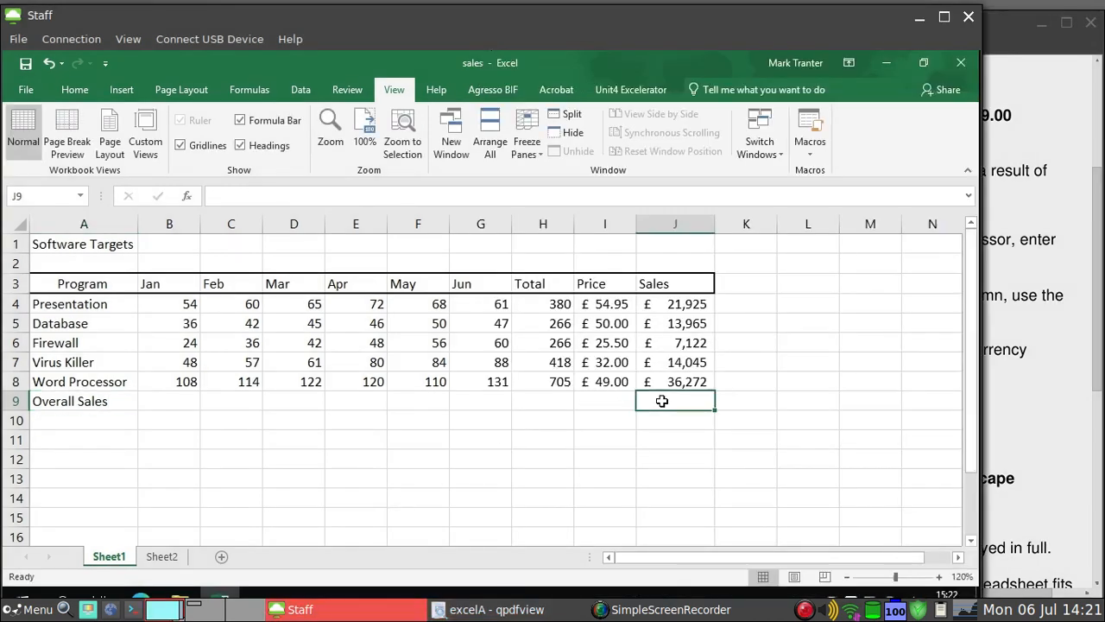
left_click(262, 93)
left_click(86, 128)
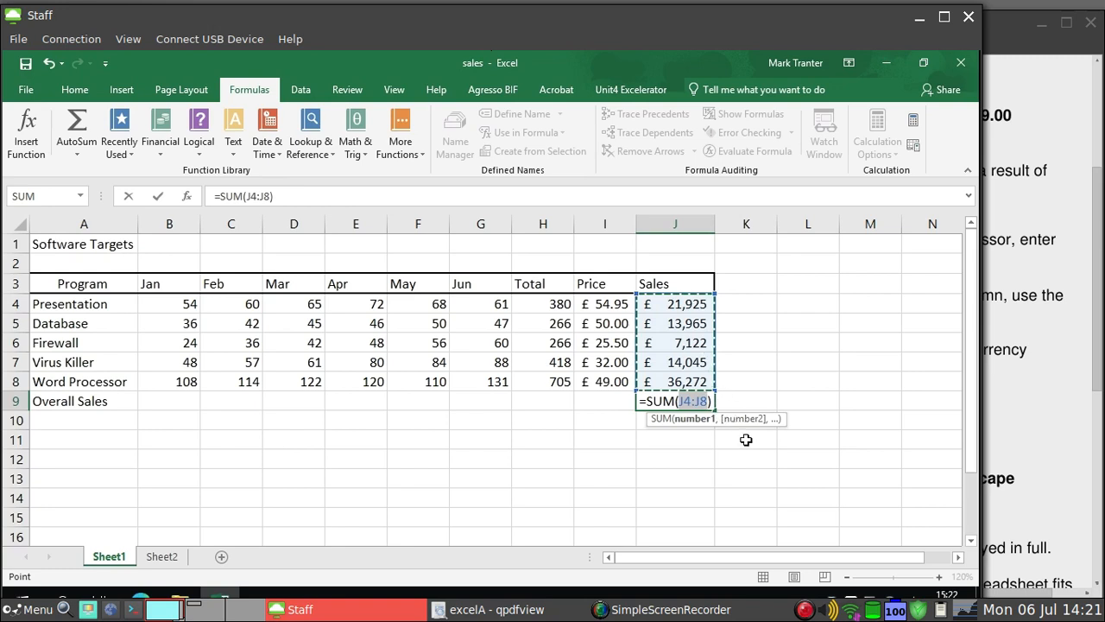
key("Return")
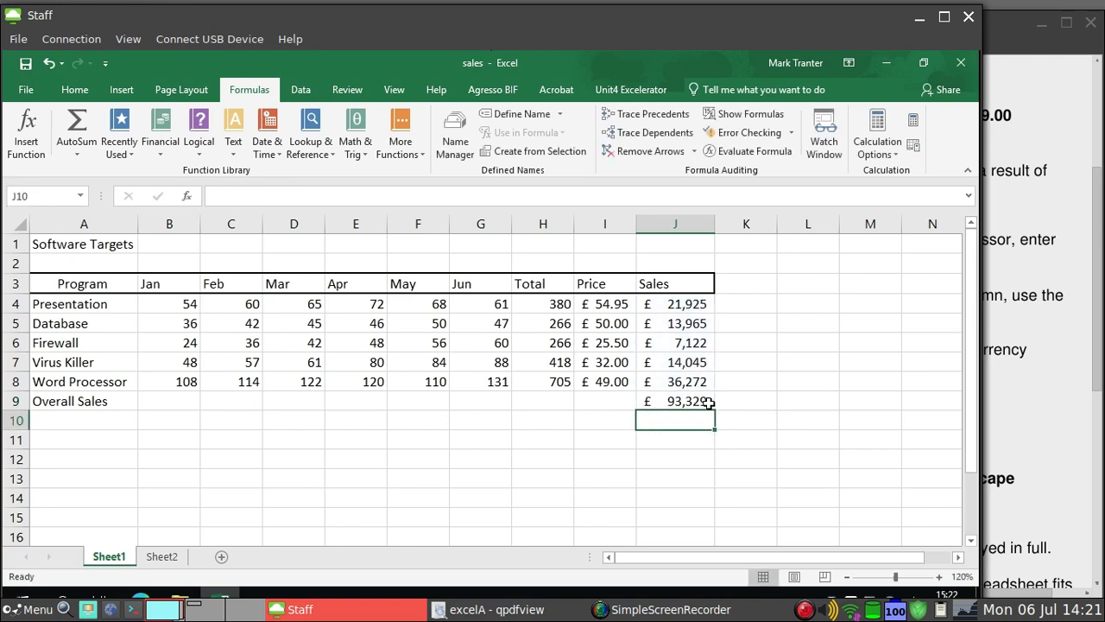
Read the next instructions in the task PDF and save the workbook under its existing filename, sales.
left_click(1016, 390)
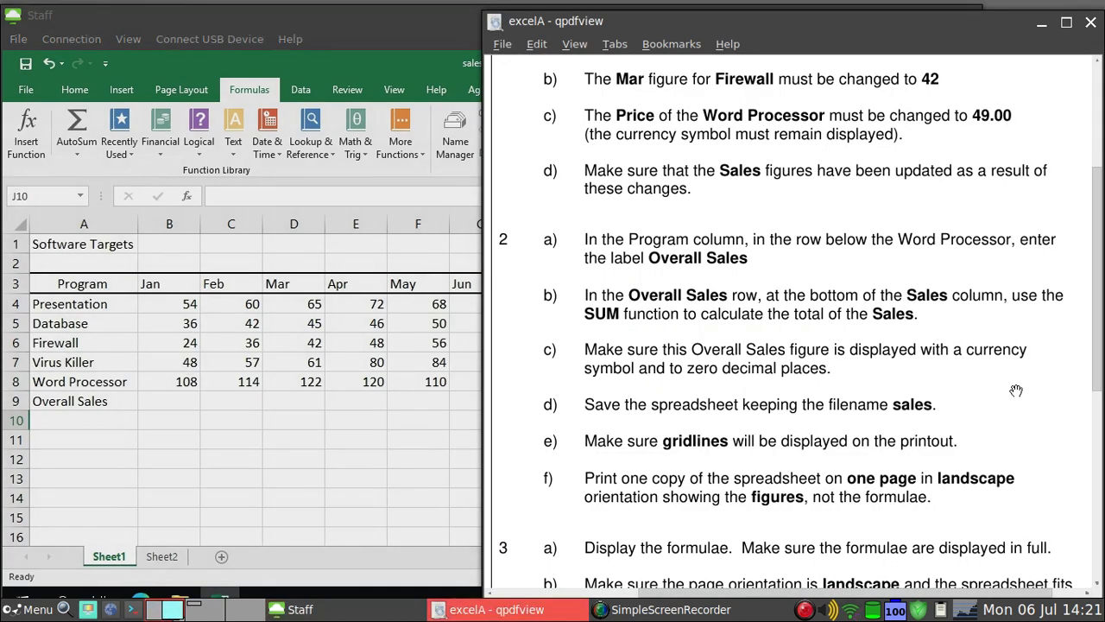
scroll(876, 336, "down", 3)
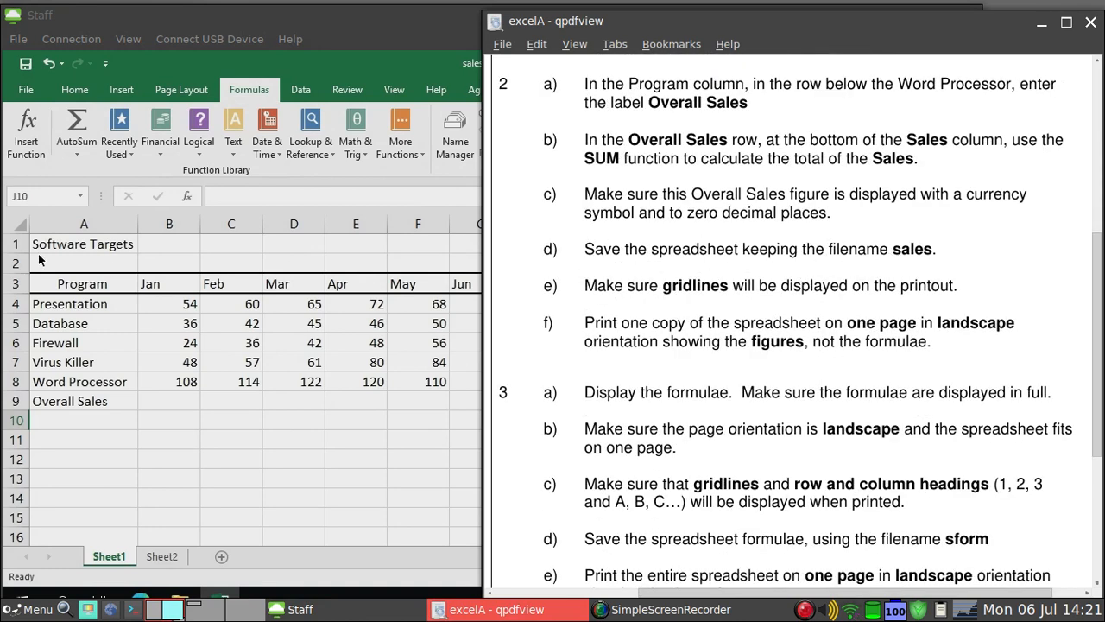
left_click(26, 69)
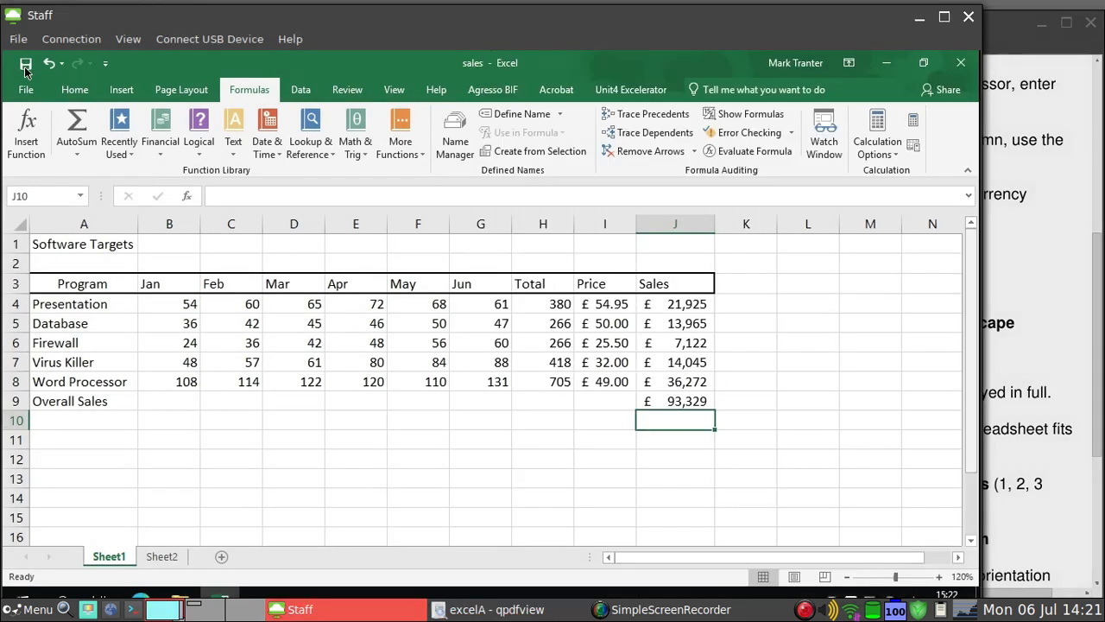
left_click(26, 67)
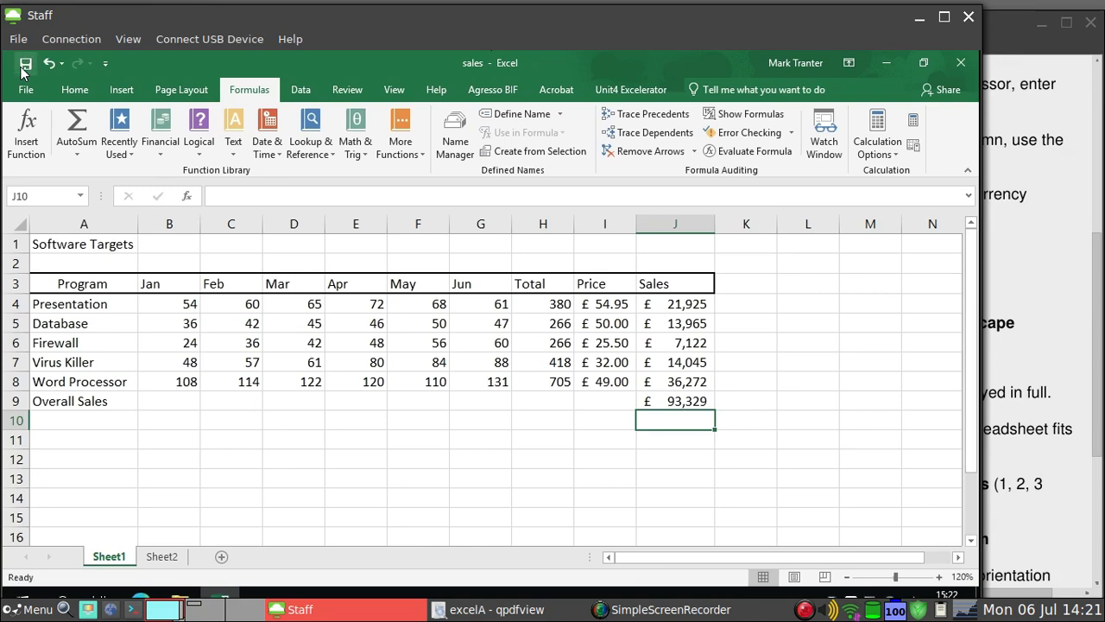
Read the gridlines and landscape printing instructions, and check the sheet's orientation and gridlines in the print preview.
left_click(1061, 273)
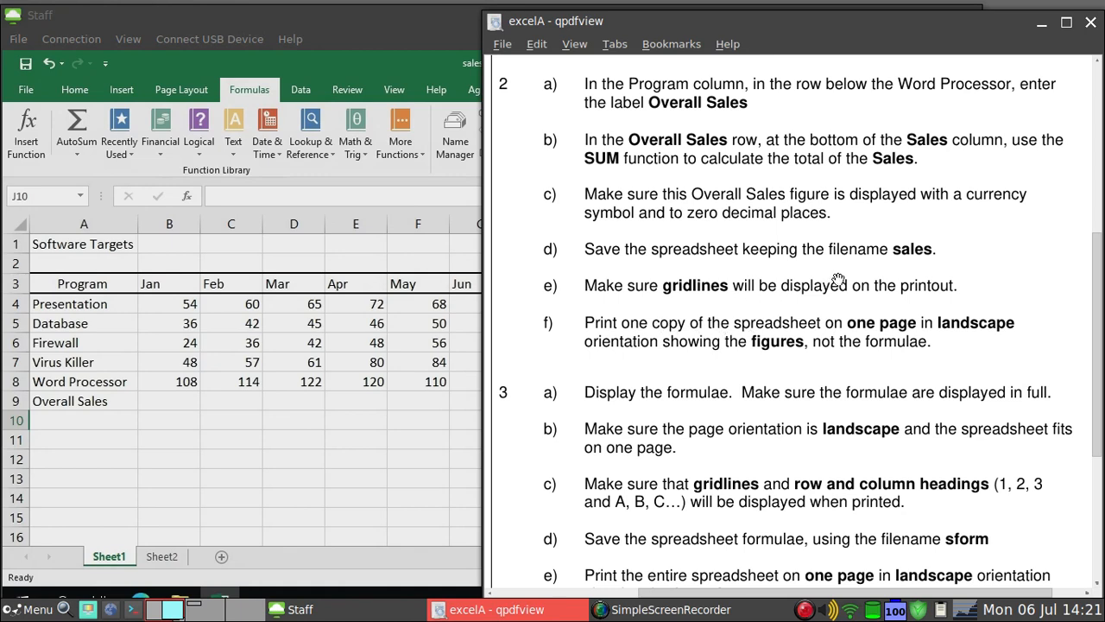
left_click(360, 465)
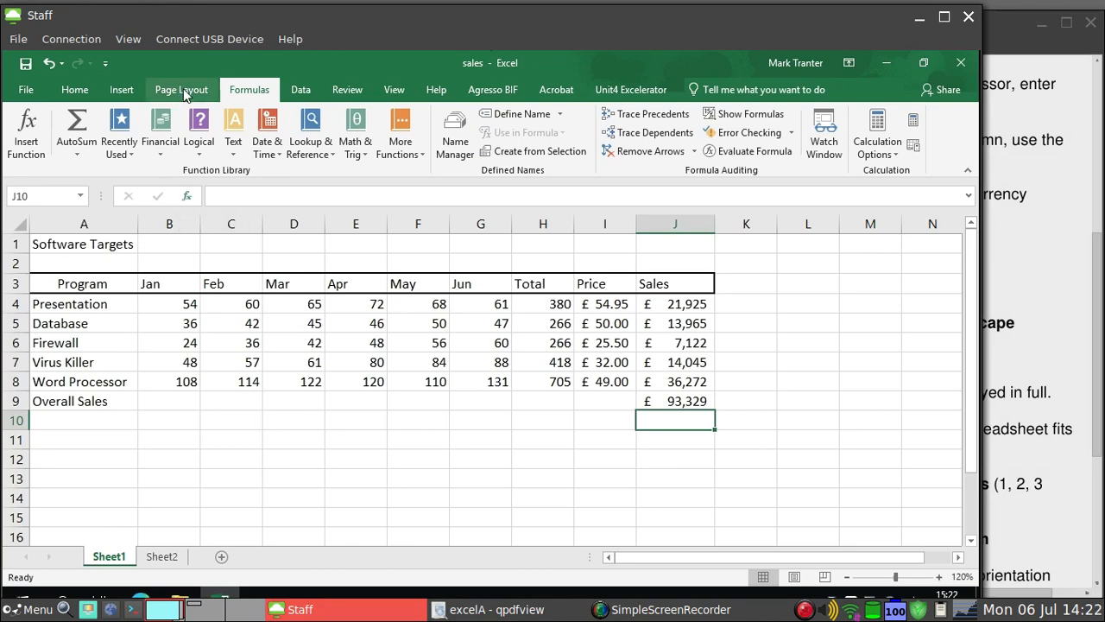
left_click(22, 91)
left_click(52, 358)
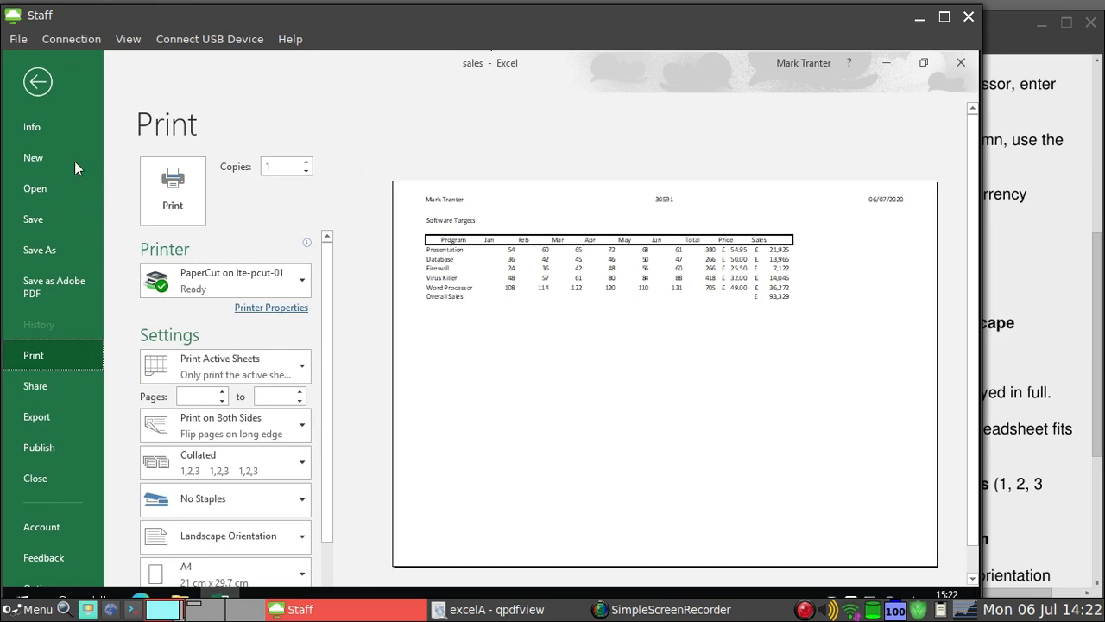
left_click(38, 81)
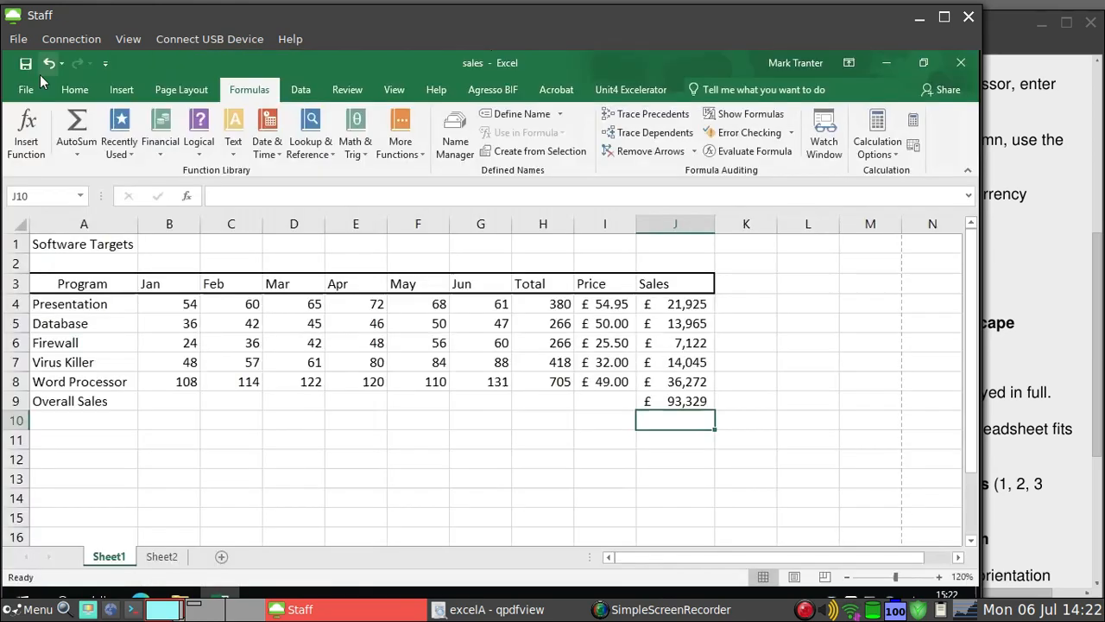
Turn on printing of gridlines for the sheet in the Page Setup dialog.
left_click(194, 95)
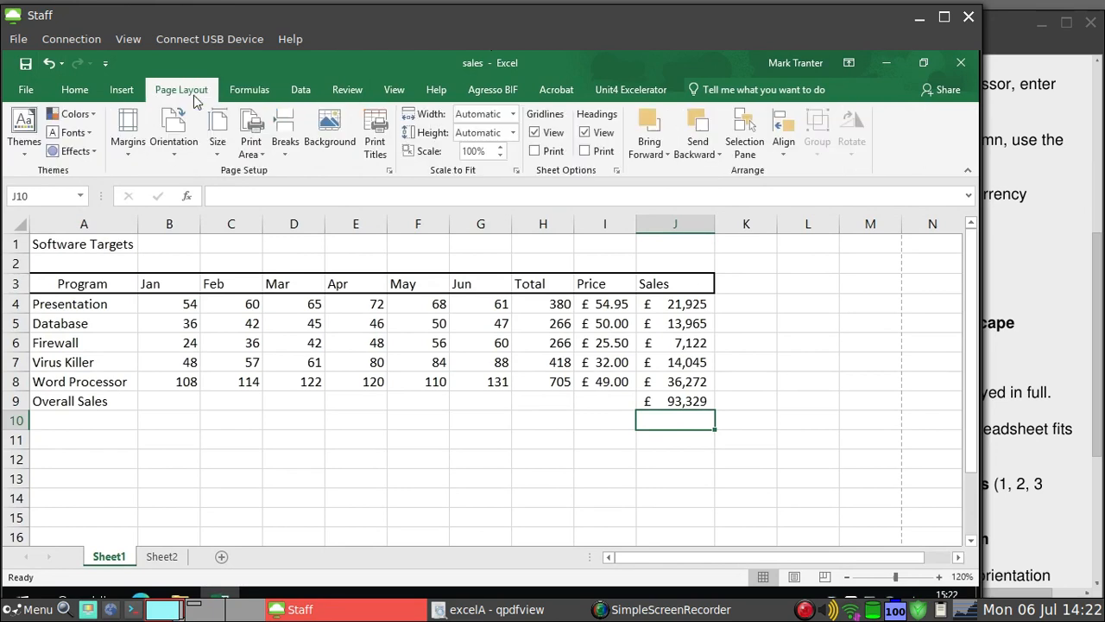
left_click(370, 144)
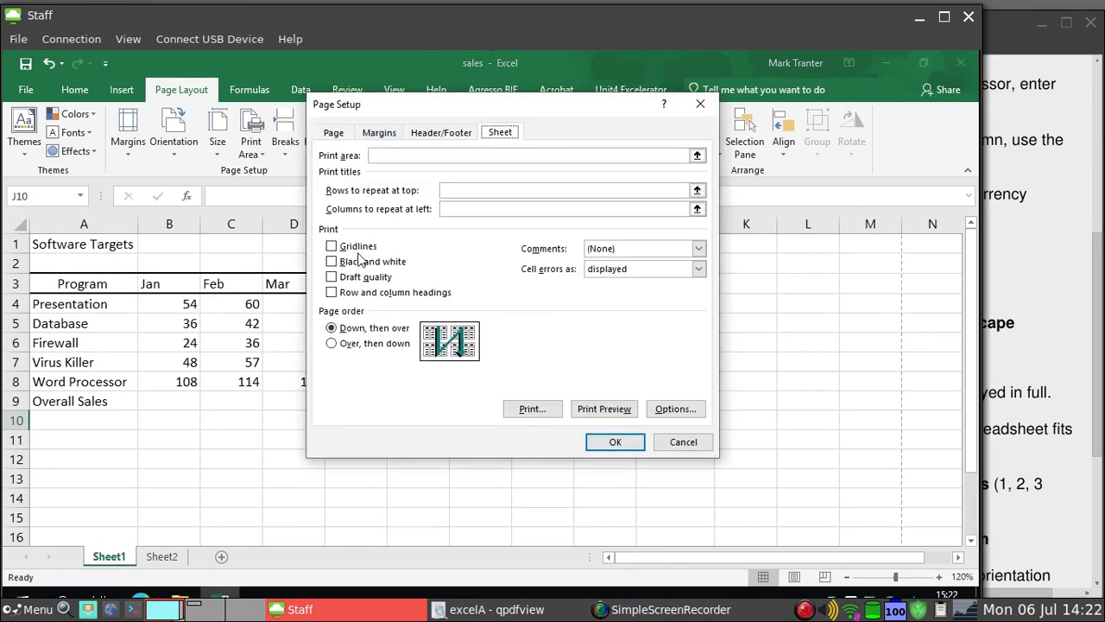
left_click(333, 247)
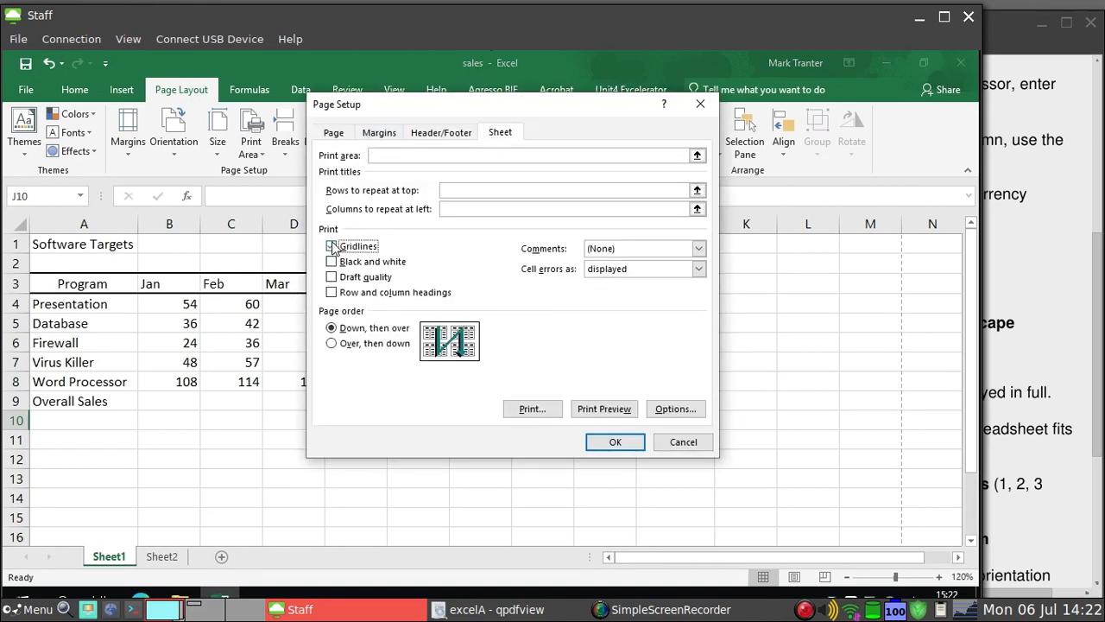
left_click(628, 444)
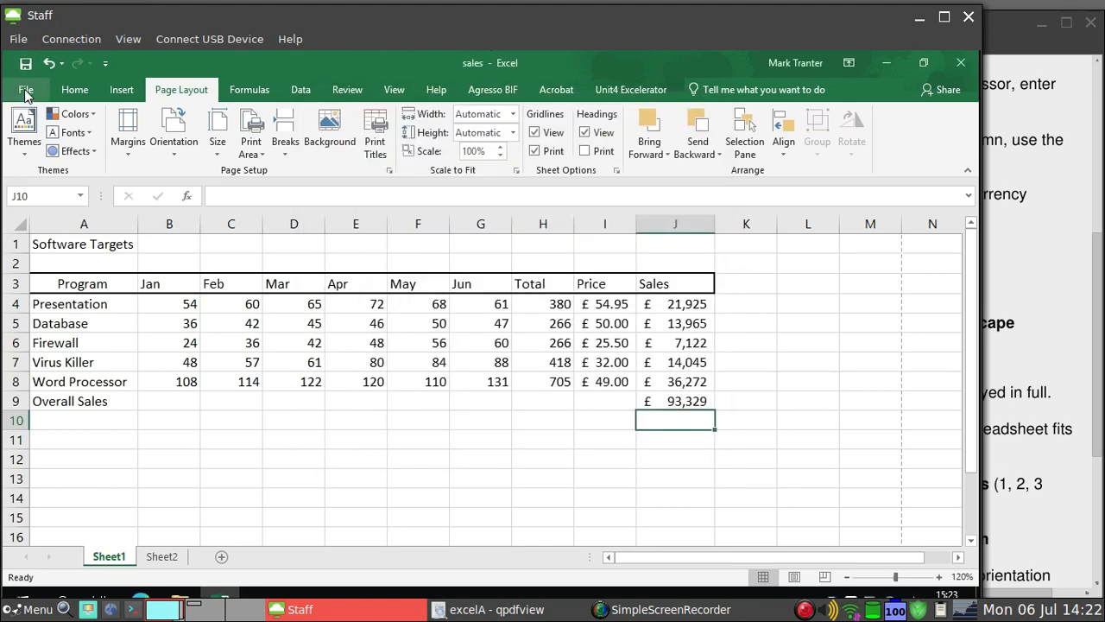
Check the sheet's gridlines and landscape layout in the print preview, and return to the worksheet.
left_click(26, 92)
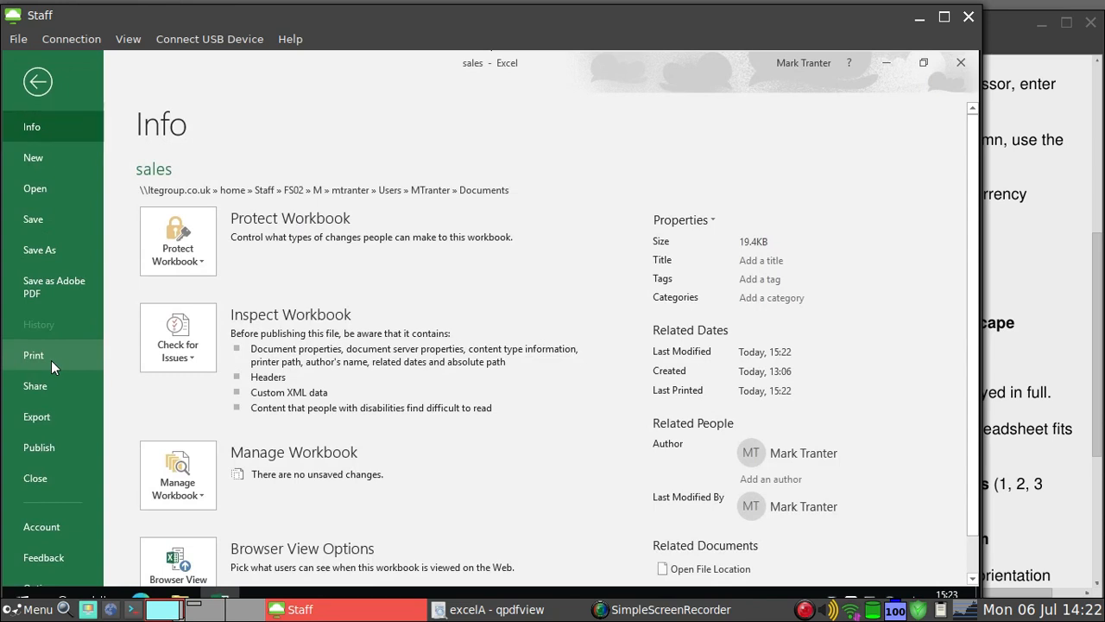
left_click(51, 360)
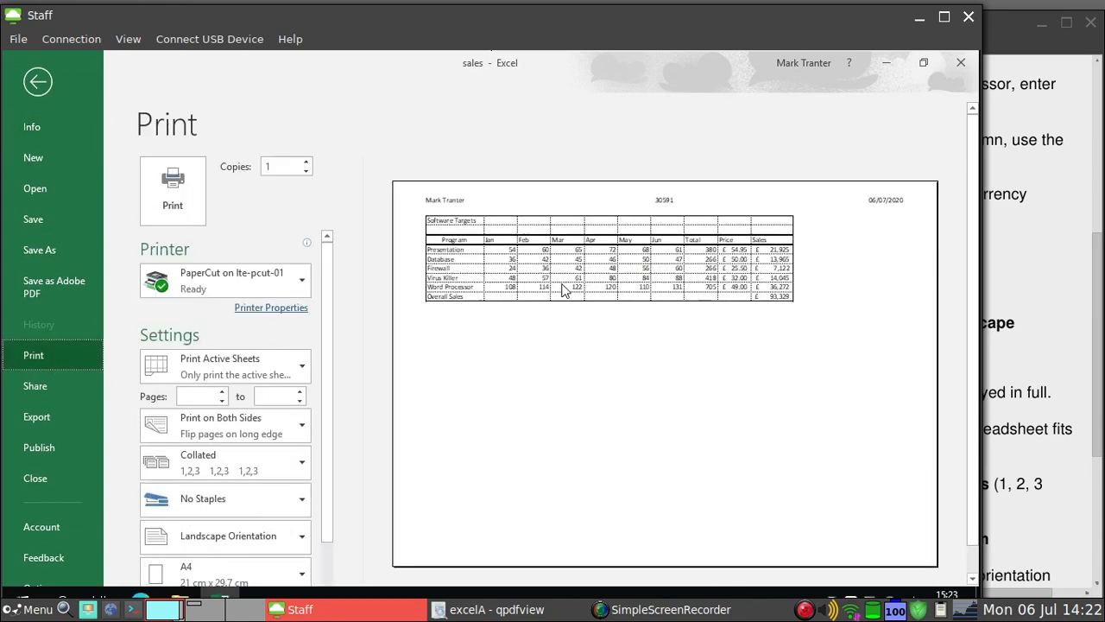
left_click(43, 84)
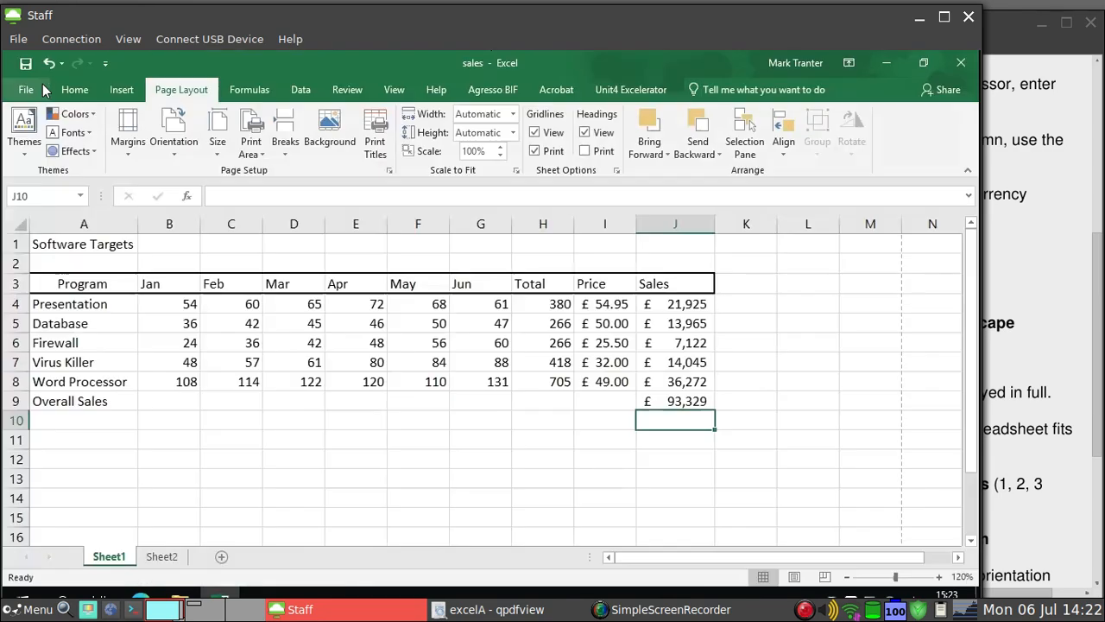
Read instruction 3a in the task PDF and display the formulas on the sales worksheet.
left_click(1041, 322)
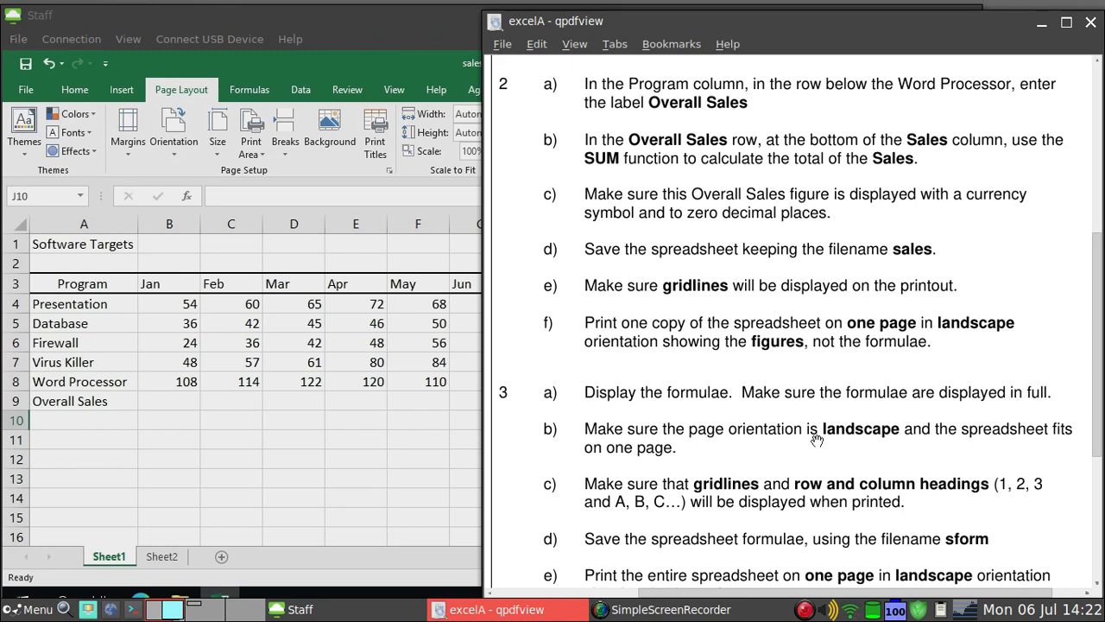
left_click(420, 485)
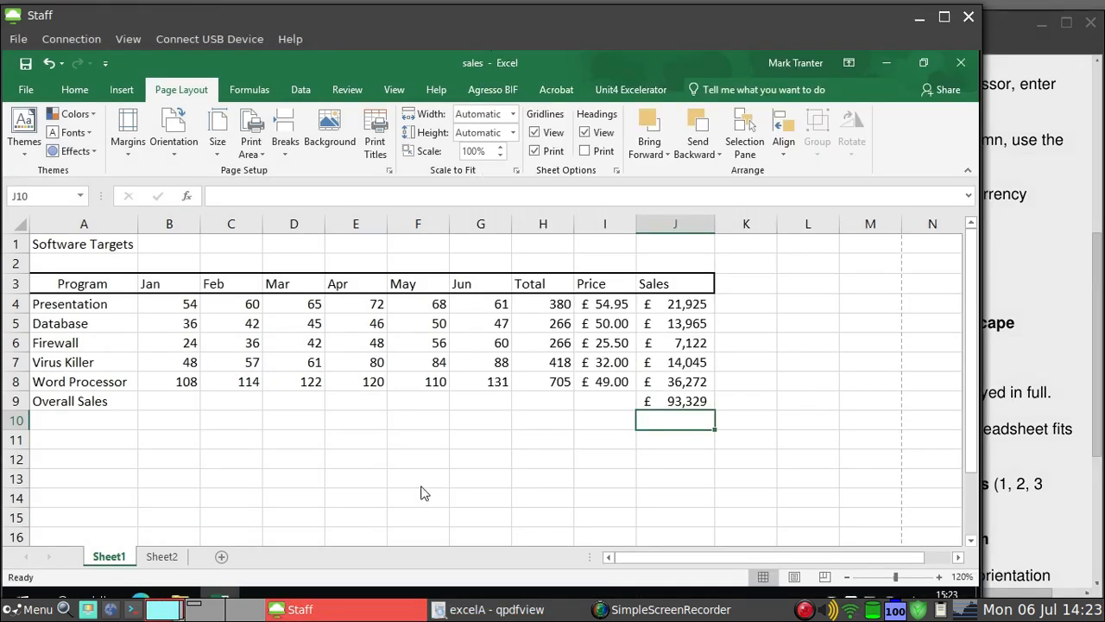
left_click(249, 90)
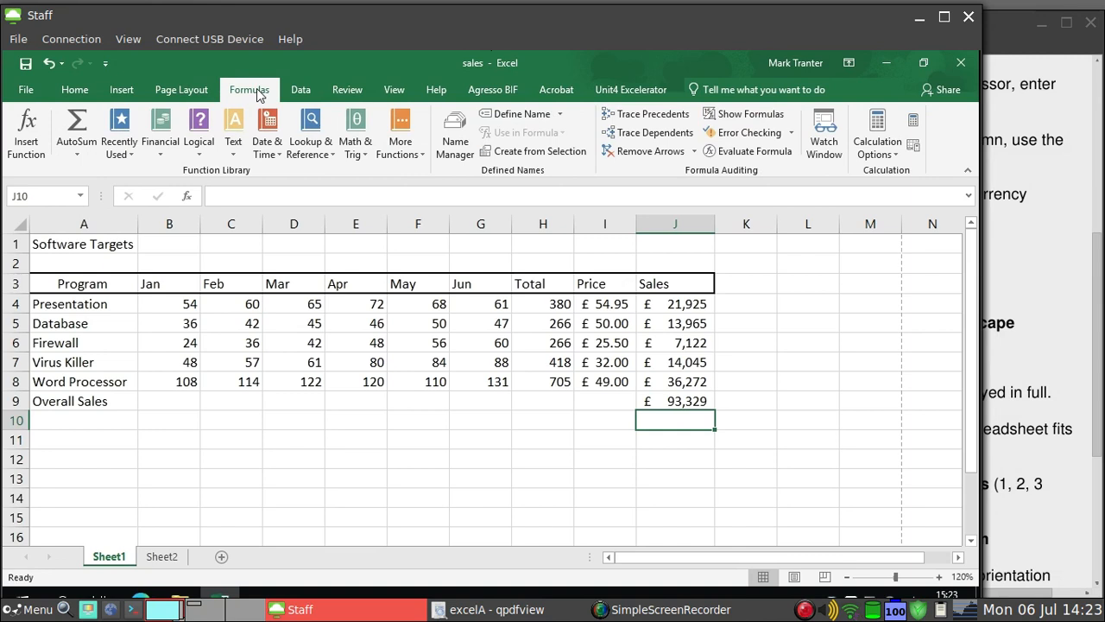
left_click(748, 115)
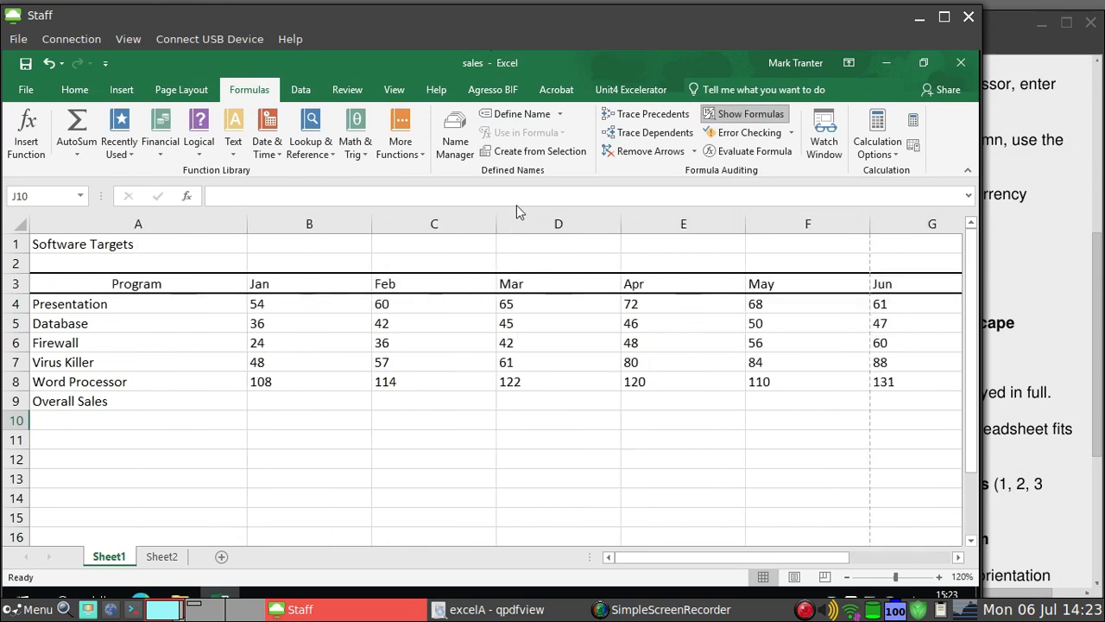
Fit the widths of the Program column and the Jan to Jun columns (A to G) to their contents.
double_click(248, 223)
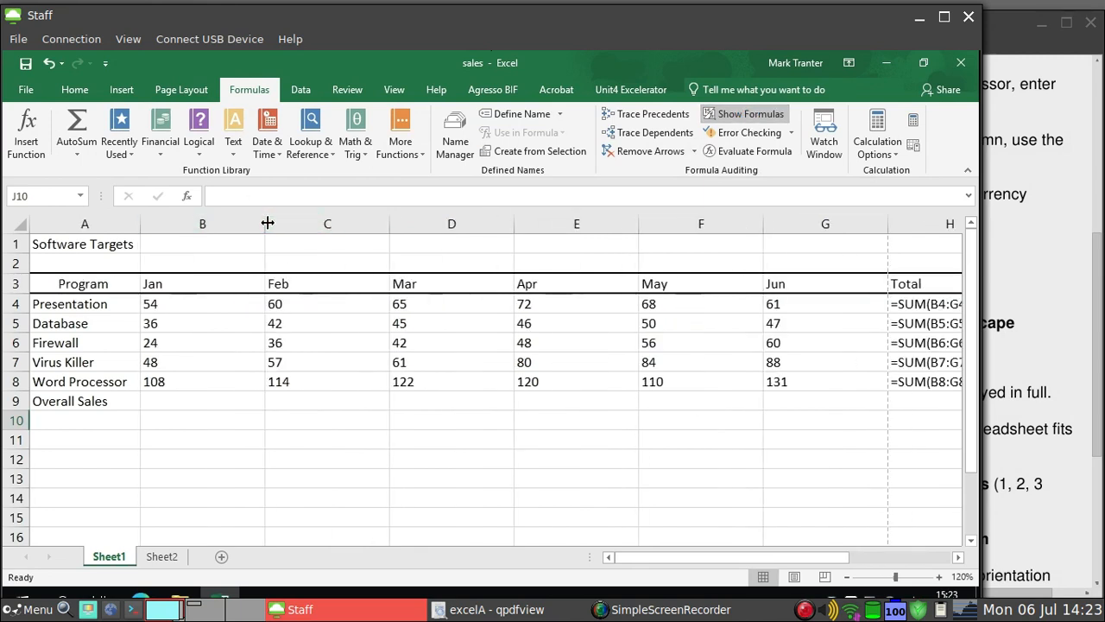
double_click(268, 224)
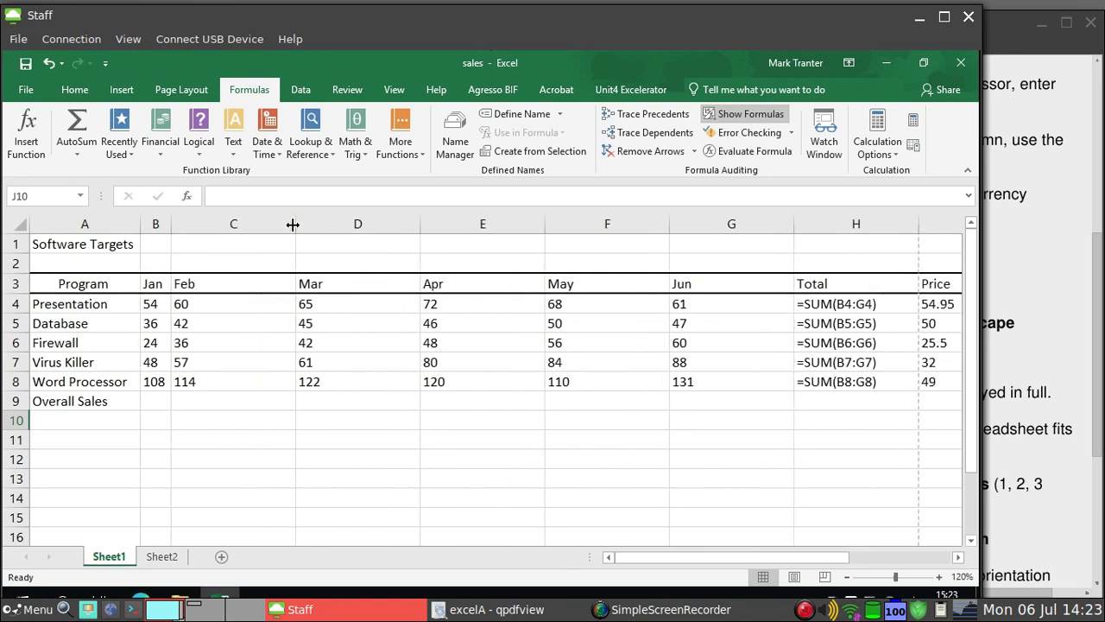
left_click_drag(292, 223, 293, 224)
double_click(293, 224)
left_click(292, 224)
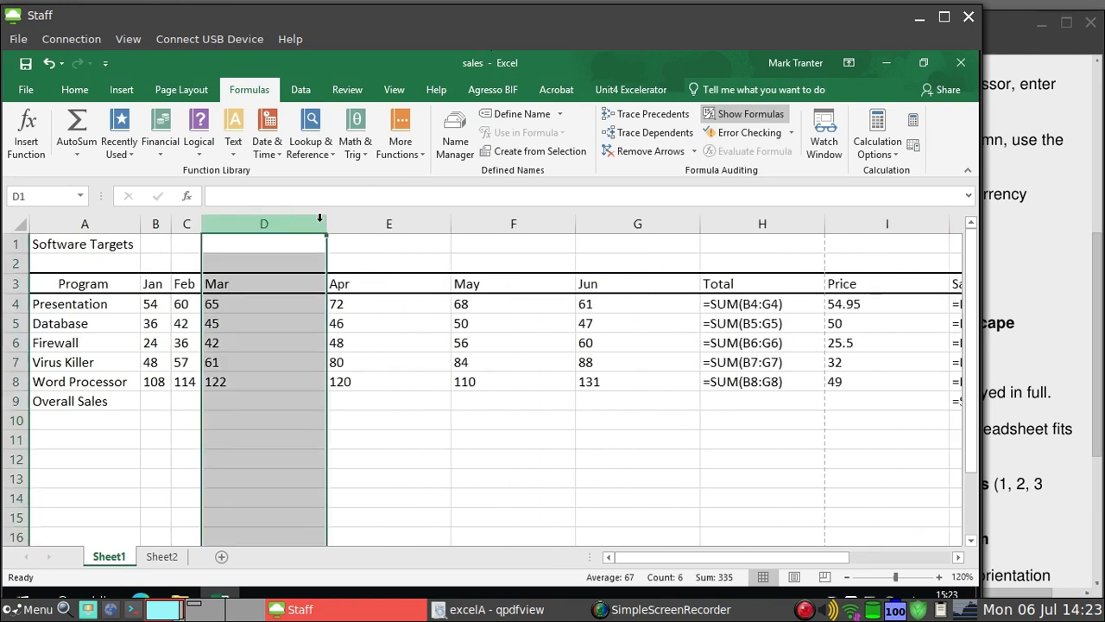
double_click(326, 222)
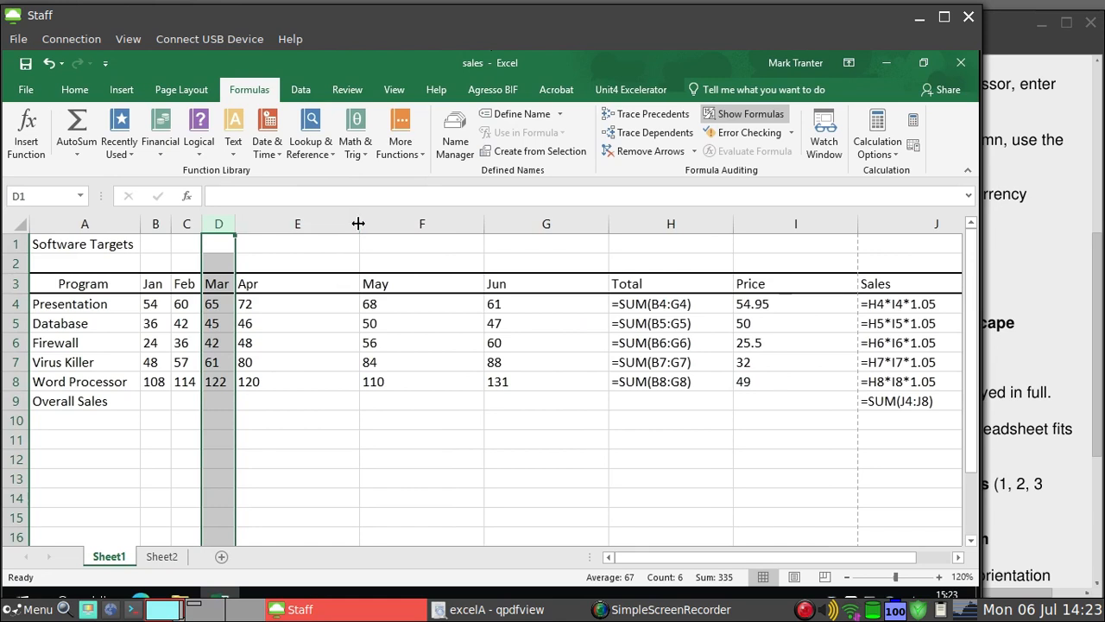
double_click(359, 224)
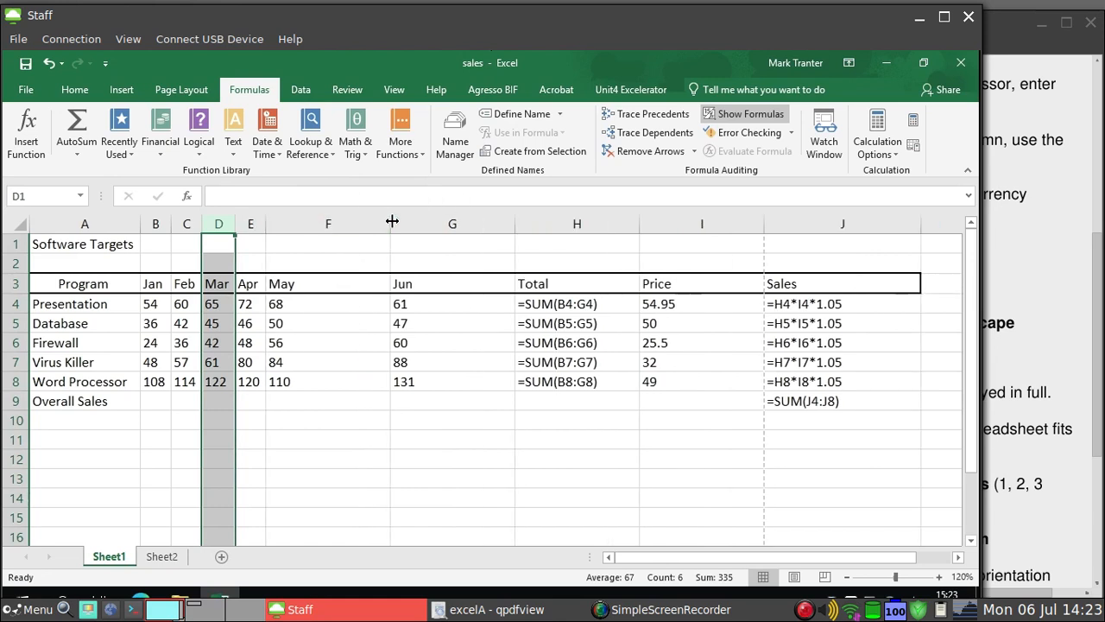
double_click(392, 222)
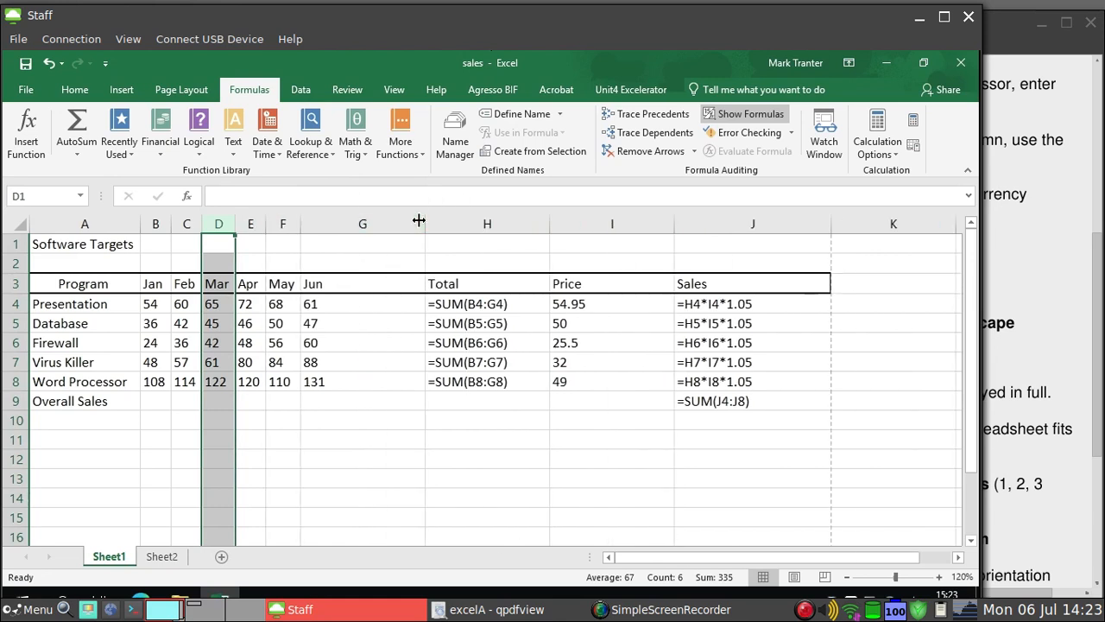
double_click(422, 221)
left_click(424, 221)
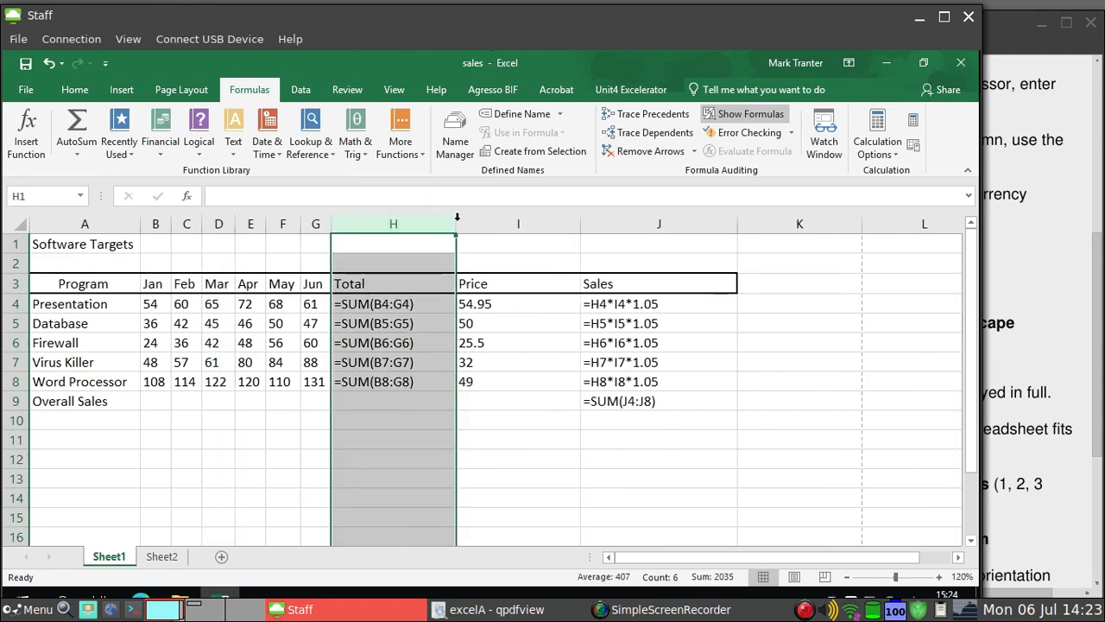
Fit the widths of the Total, Price and Sales columns (H to J) so the formulas show in full.
double_click(457, 223)
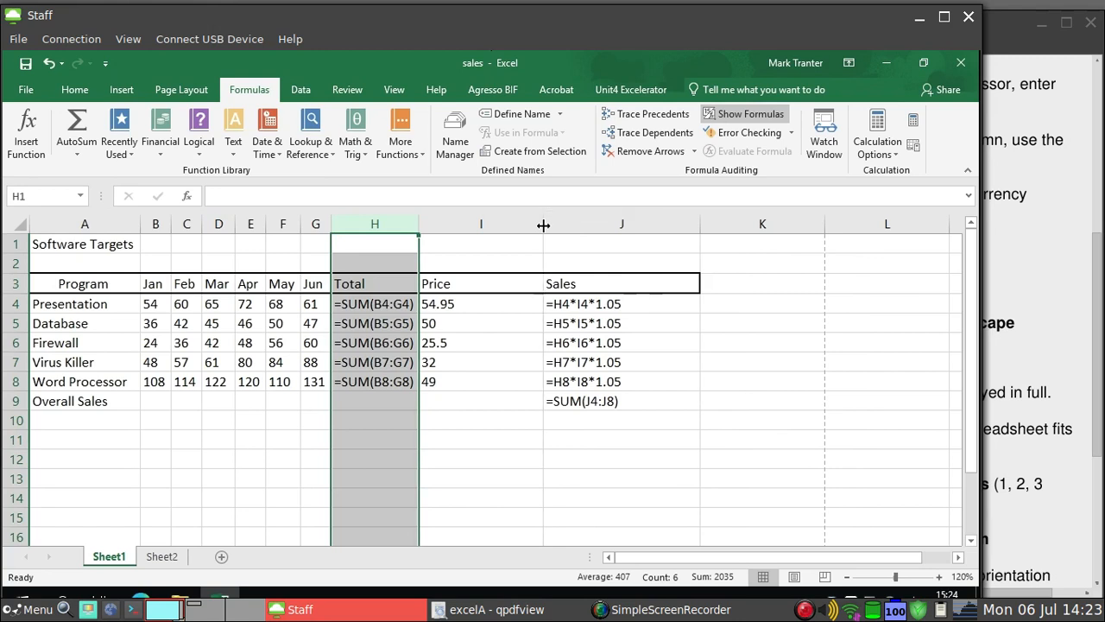
left_click_drag(543, 224, 461, 224)
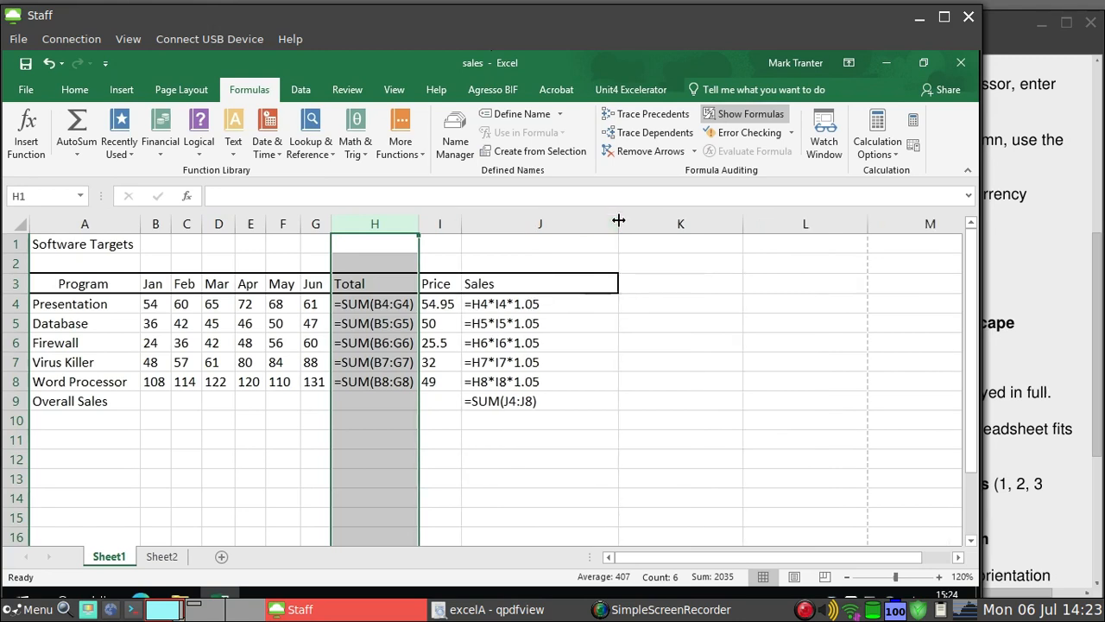
left_click_drag(618, 220, 618, 221)
double_click(618, 221)
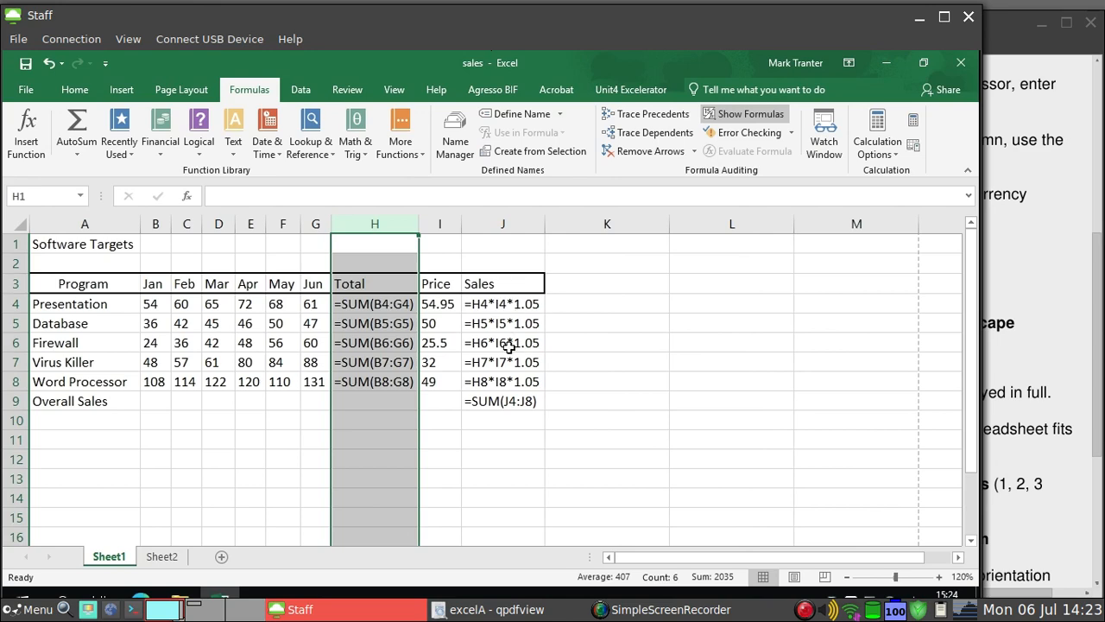
left_click(488, 420)
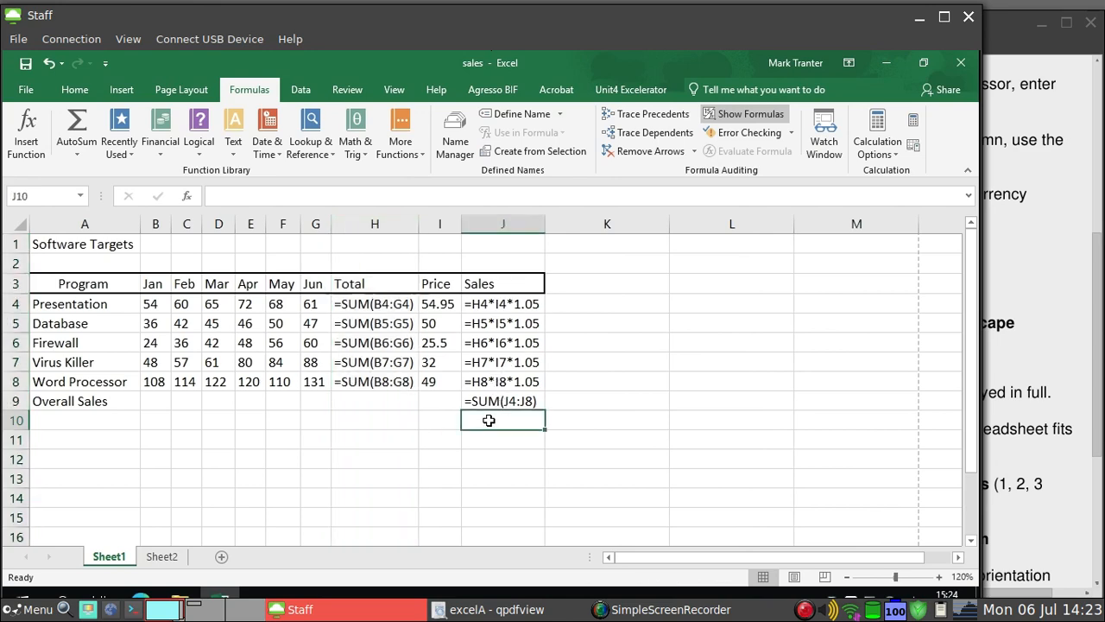
Read the page orientation instruction in the task PDF, and check the landscape setting and one-page fit in the print preview.
left_click(1036, 448)
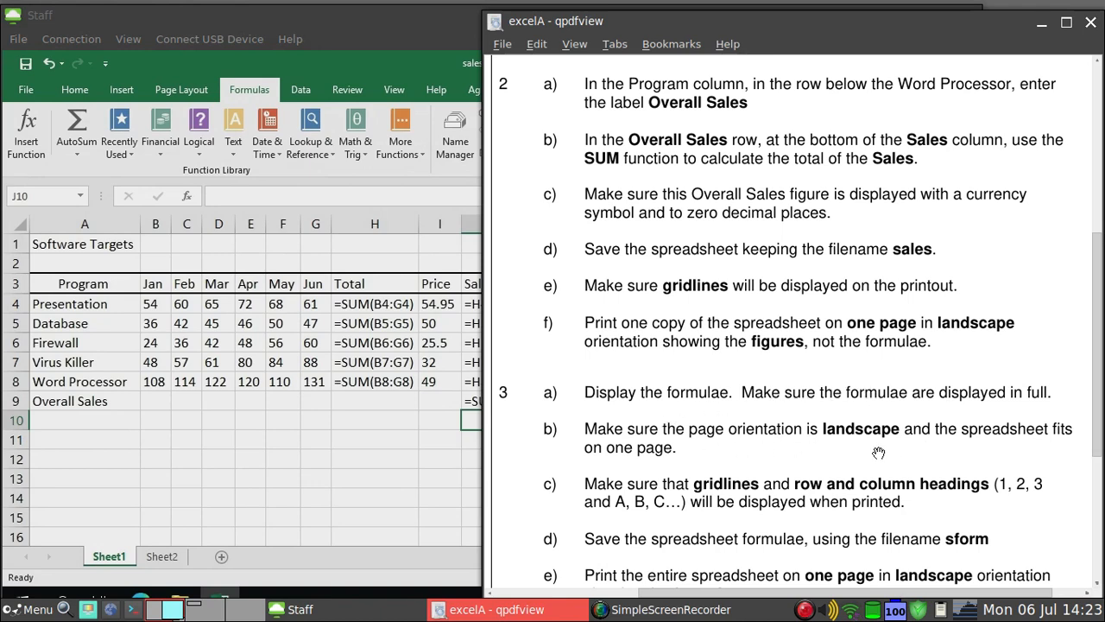
left_click(200, 493)
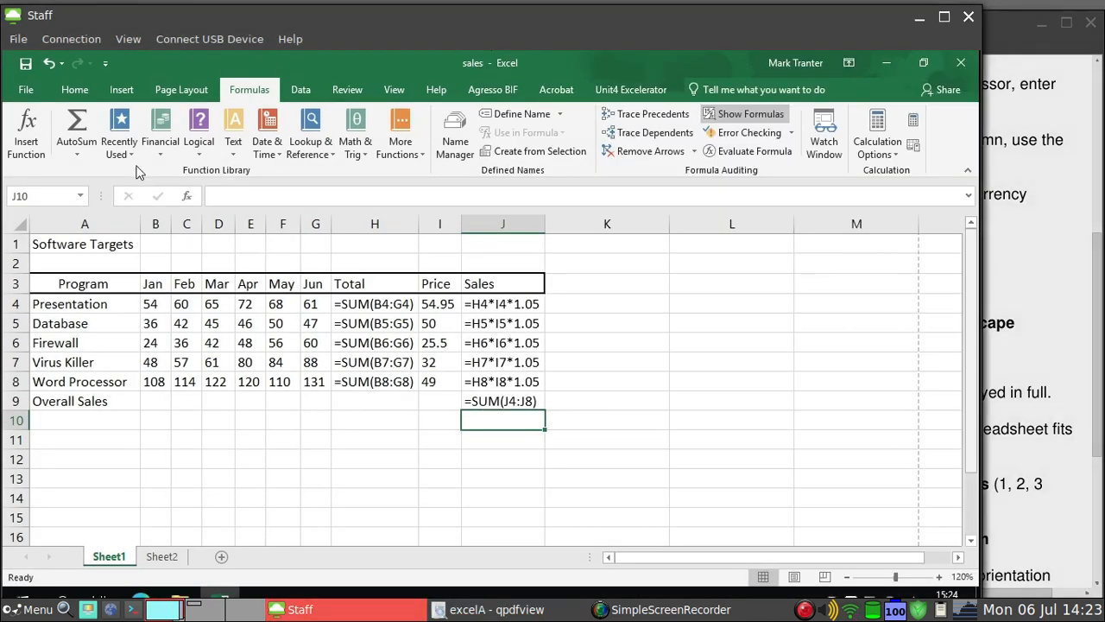
left_click(181, 89)
left_click(176, 128)
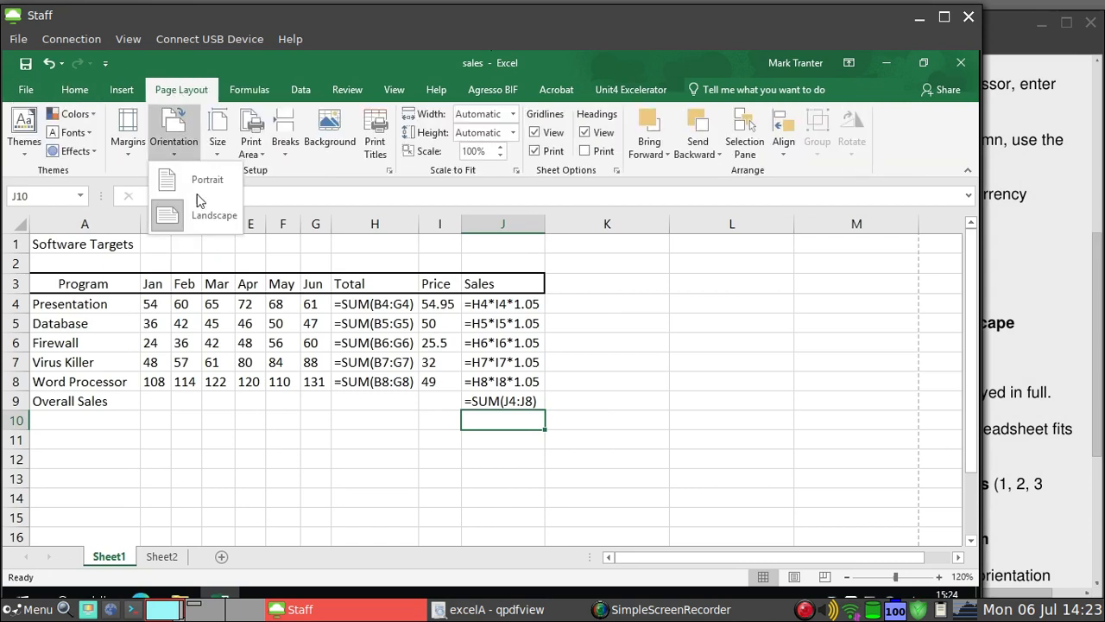
left_click(28, 90)
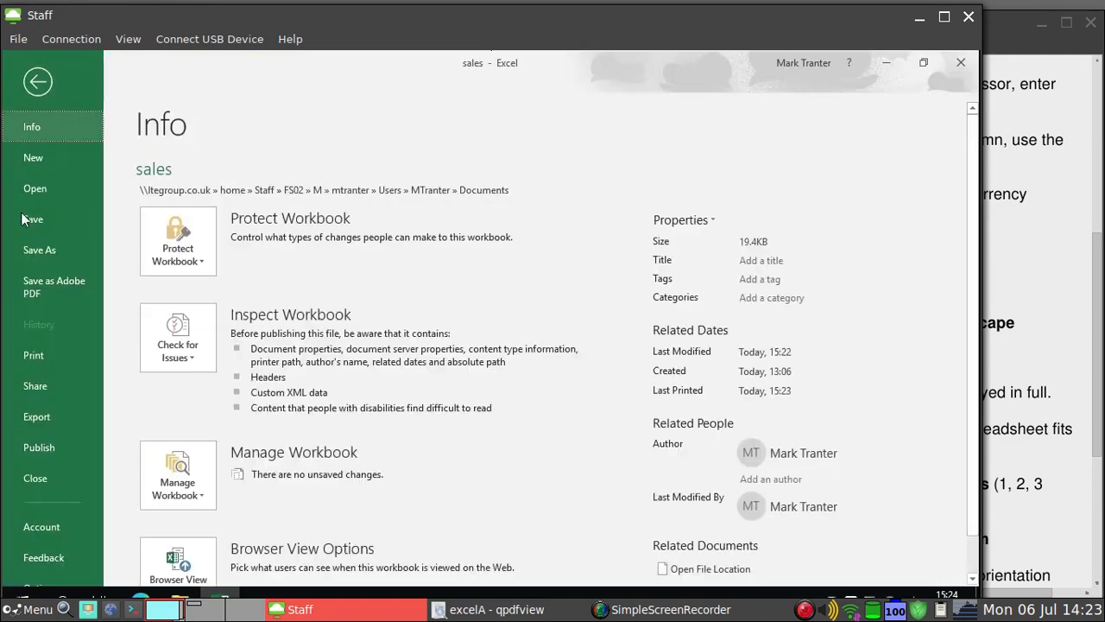
left_click(26, 354)
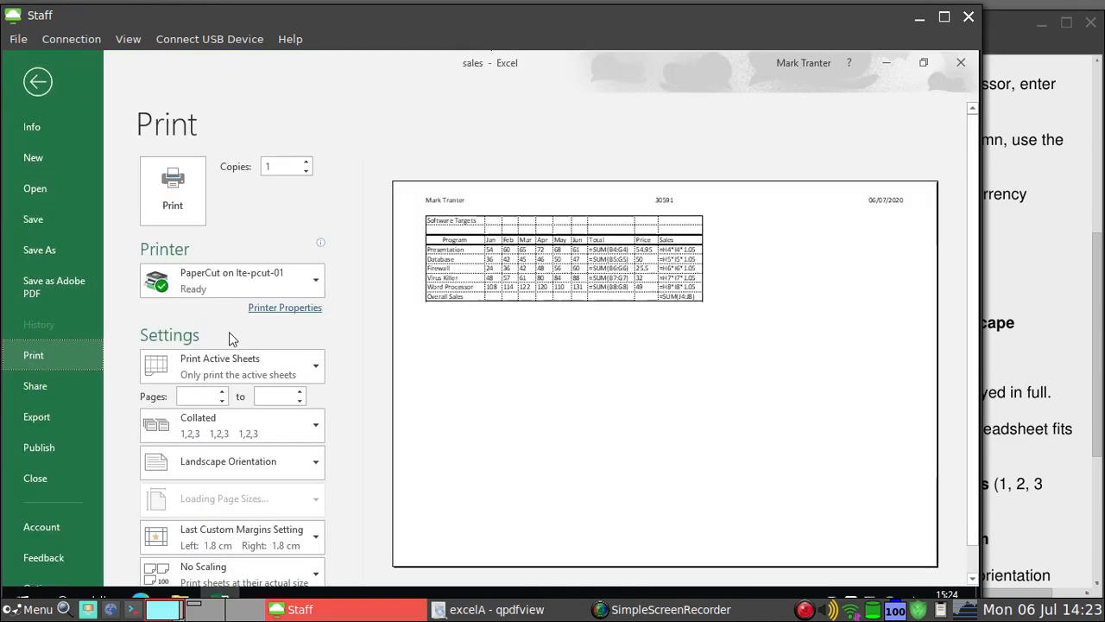
left_click(37, 82)
Read instruction 3c in the task PDF and turn on printing of row and column headings for the sheet.
left_click(1076, 425)
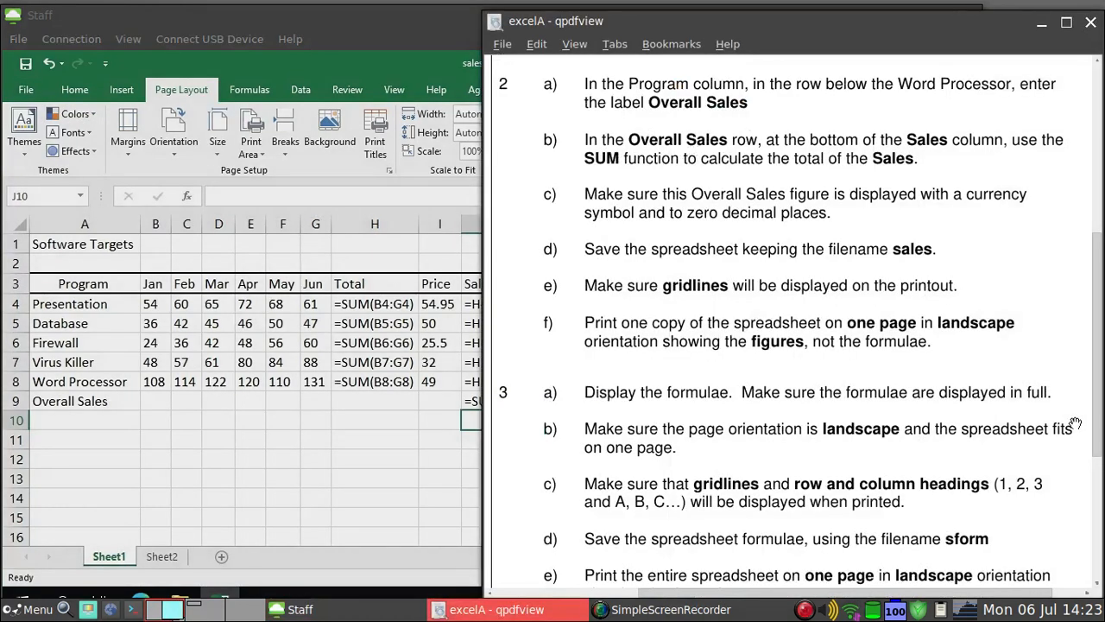
scroll(880, 439, "down", 3)
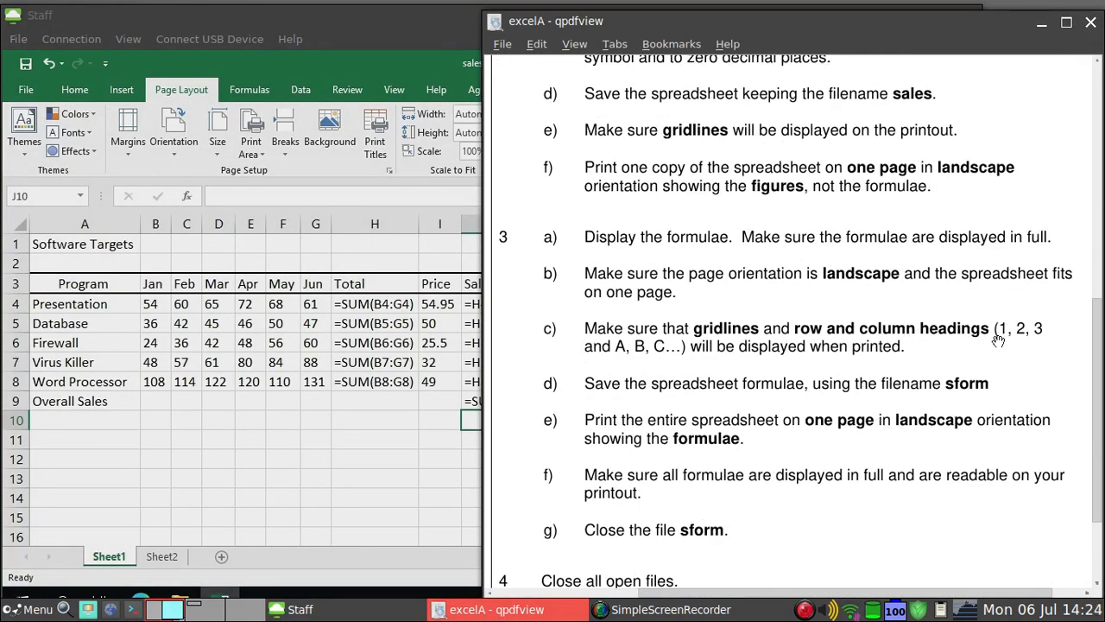
left_click(339, 490)
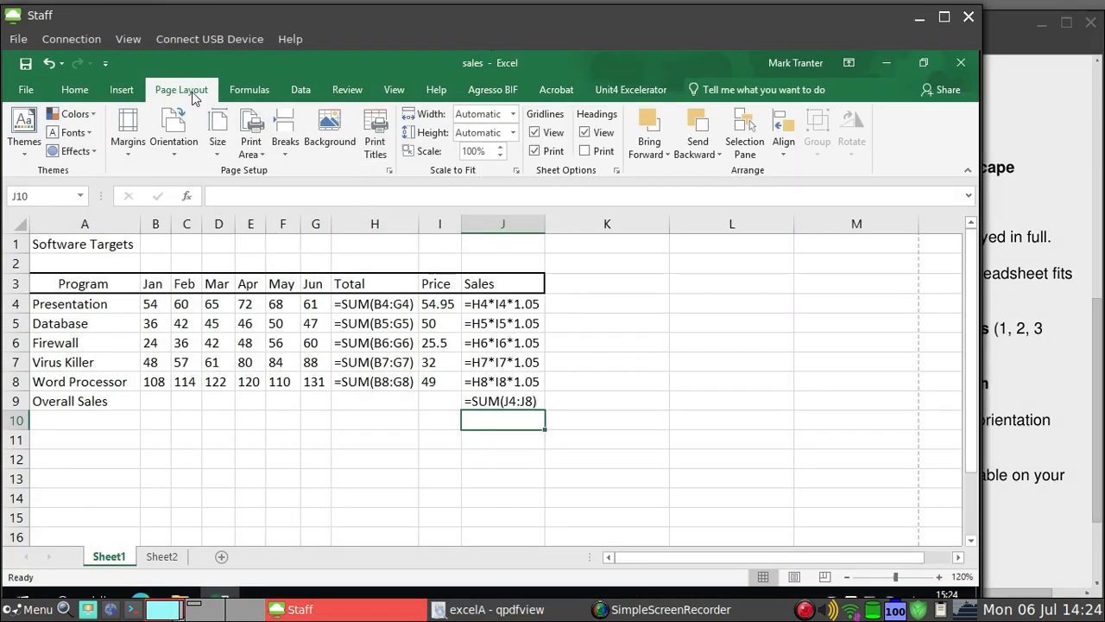
left_click(375, 140)
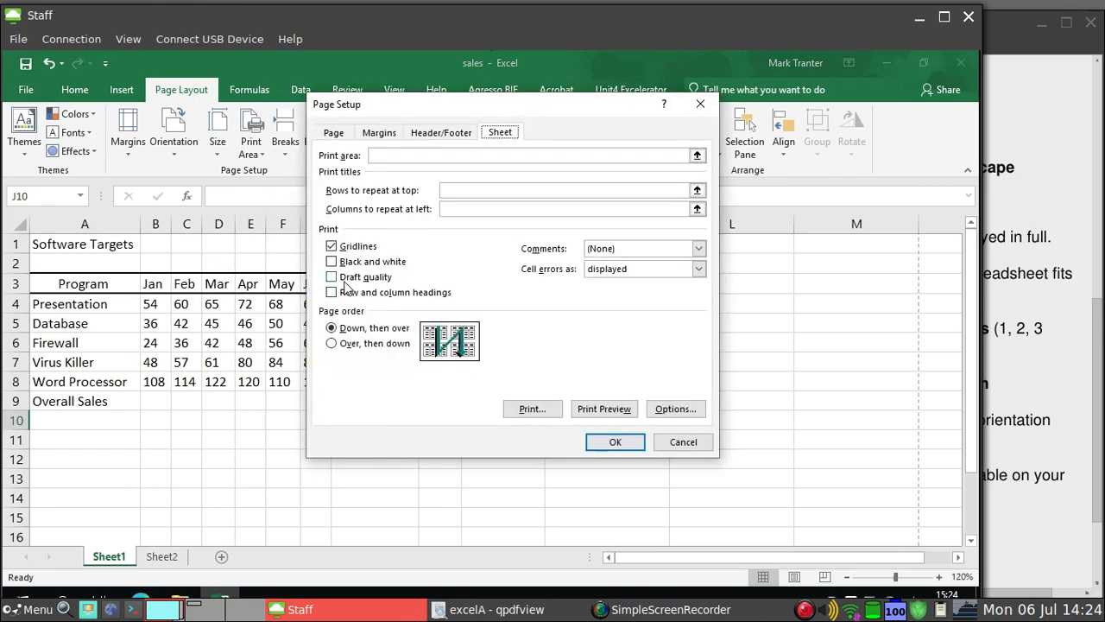
left_click(333, 293)
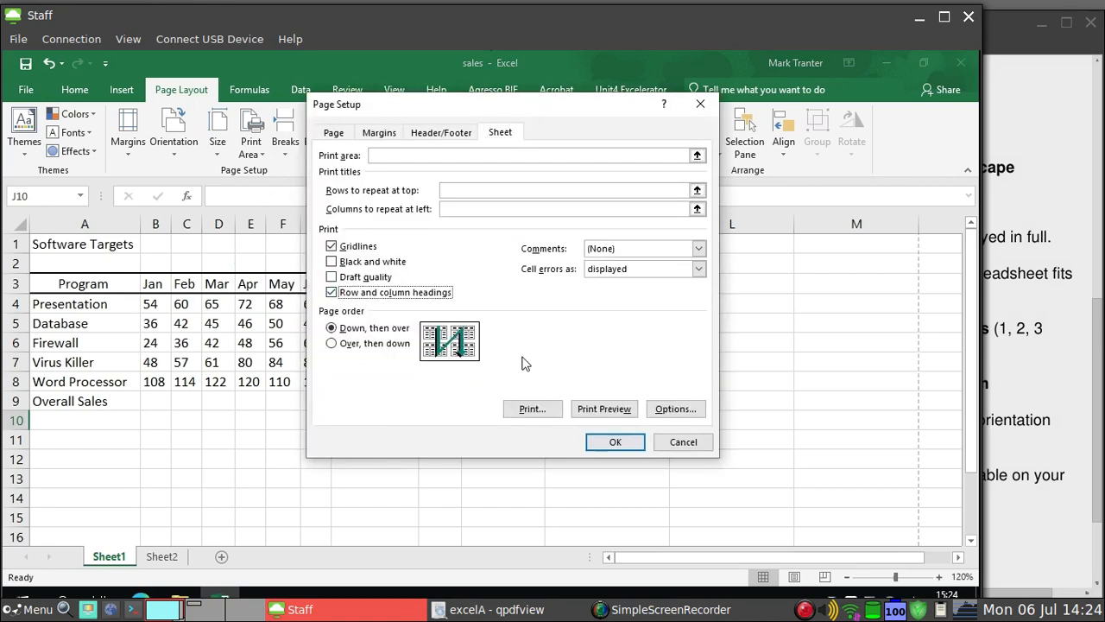
left_click(615, 445)
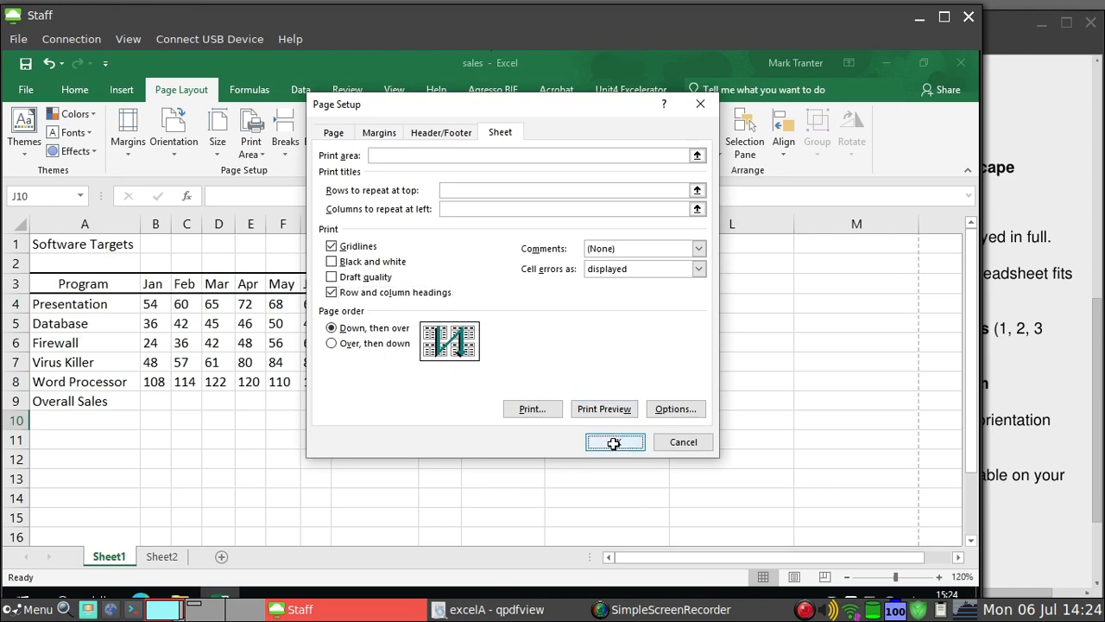
Check the row and column headings and the full formulas in the print preview, and return to the worksheet.
left_click(28, 90)
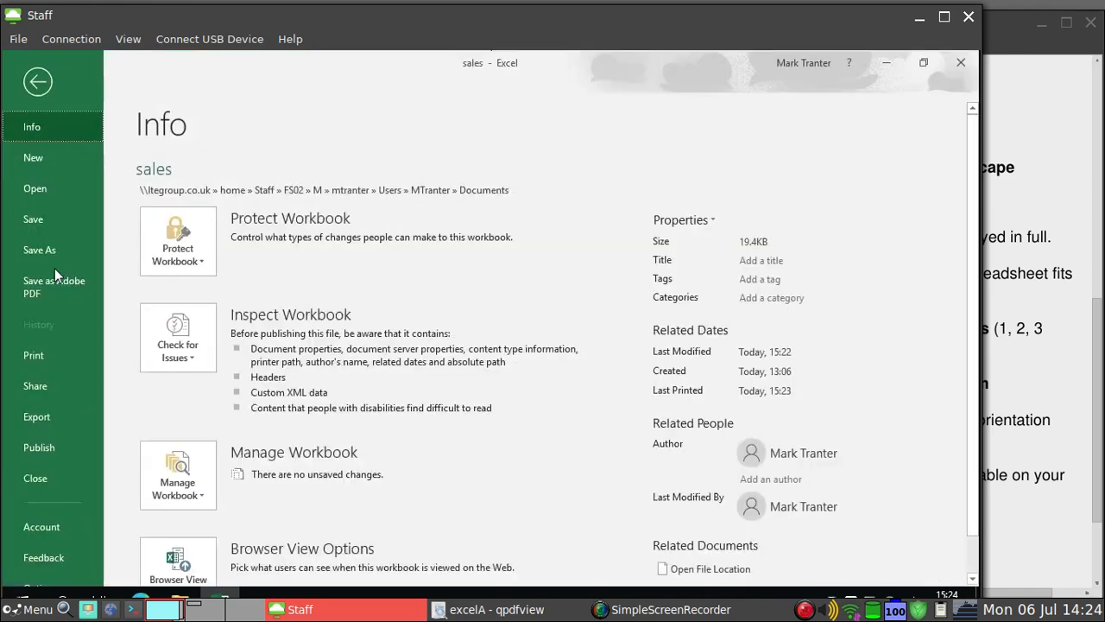
left_click(50, 355)
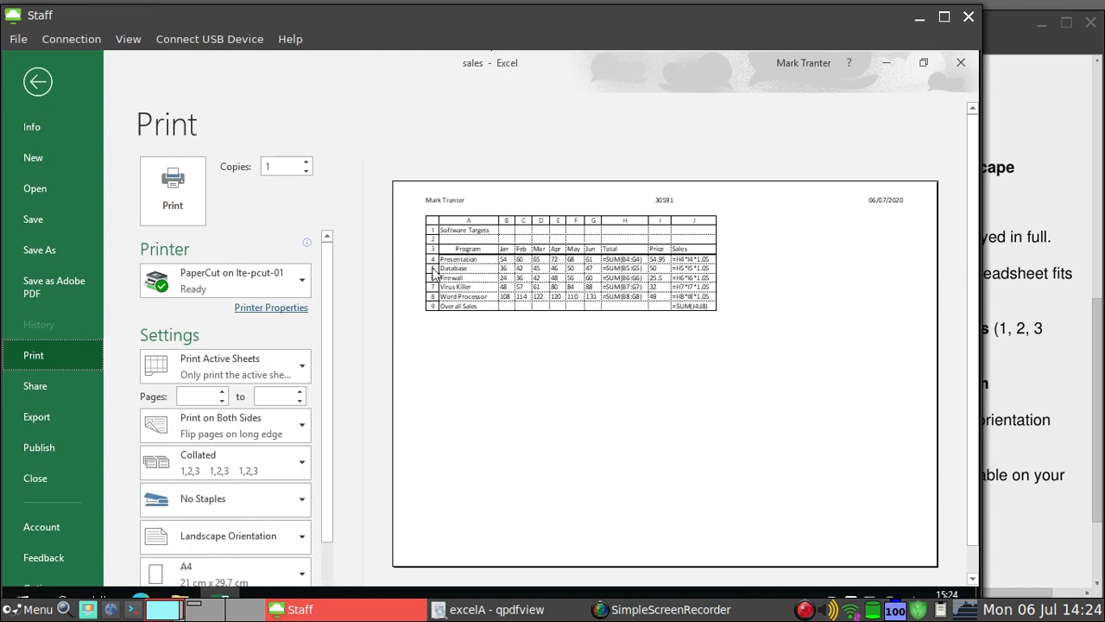
left_click(46, 77)
Read the remaining task PDF instructions on saving, printing and closing the formula version, and return to the workbook.
left_click(1058, 385)
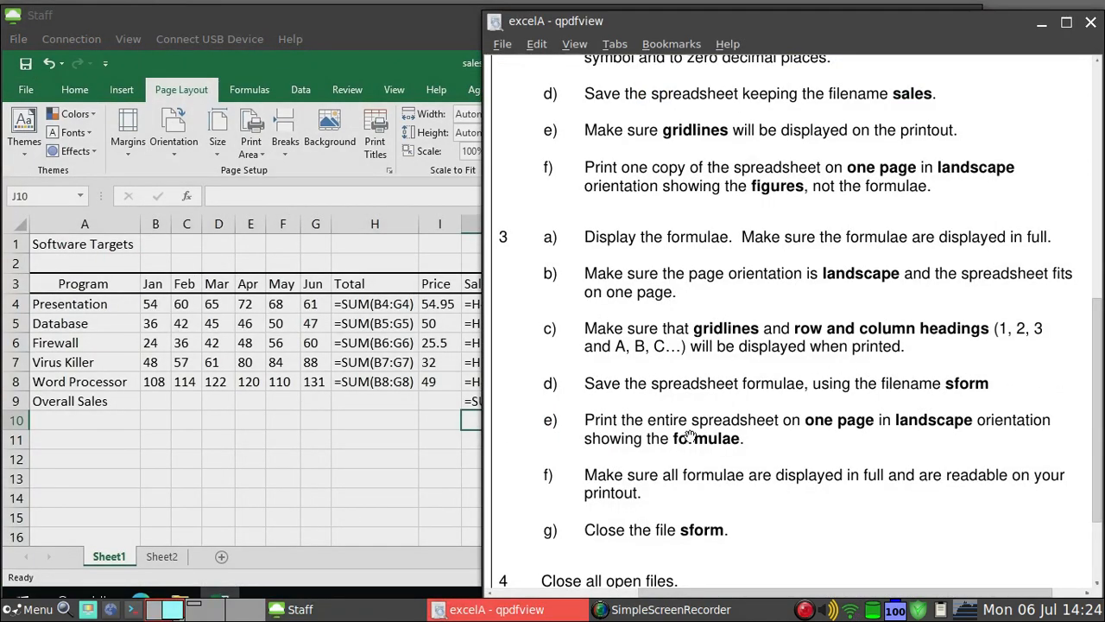
scroll(749, 400, "down", 5)
scroll(720, 384, "up", 5)
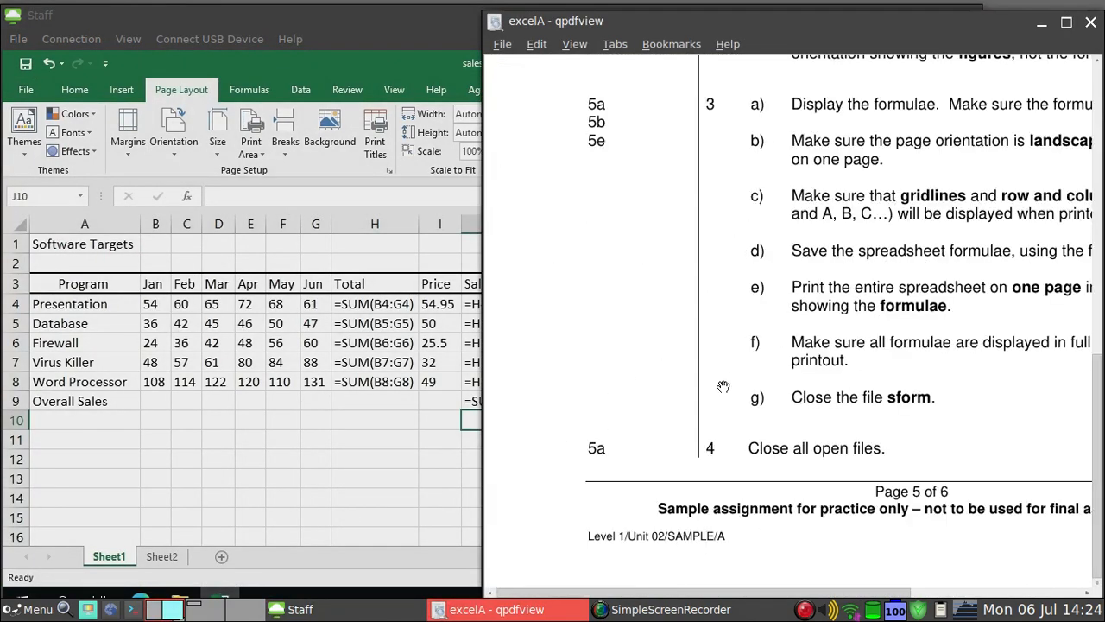
left_click_drag(902, 394, 686, 512)
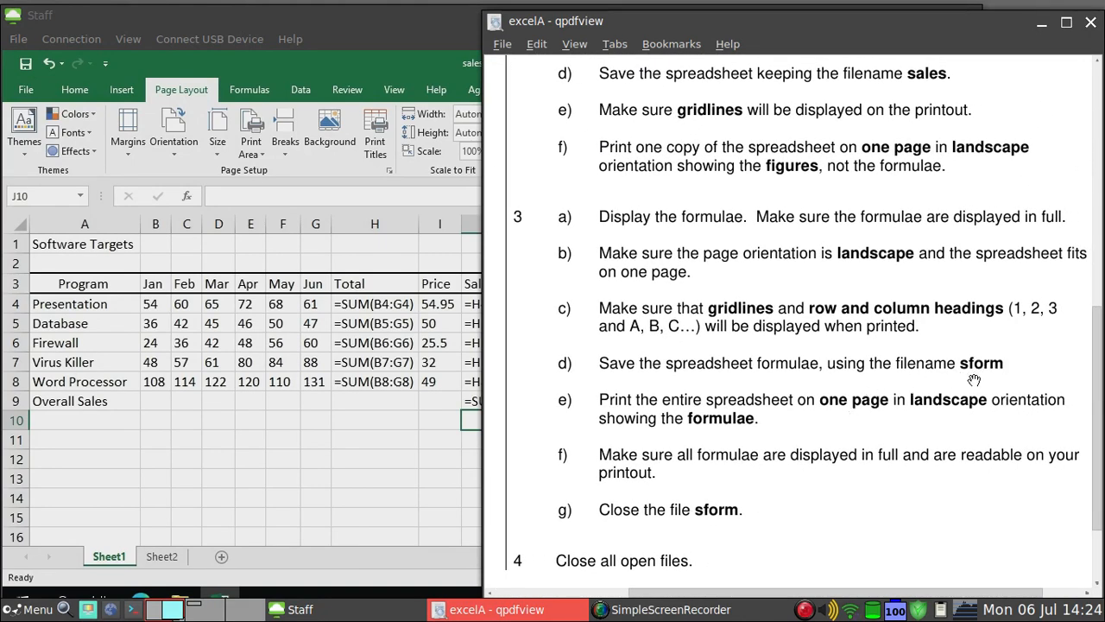
left_click(357, 468)
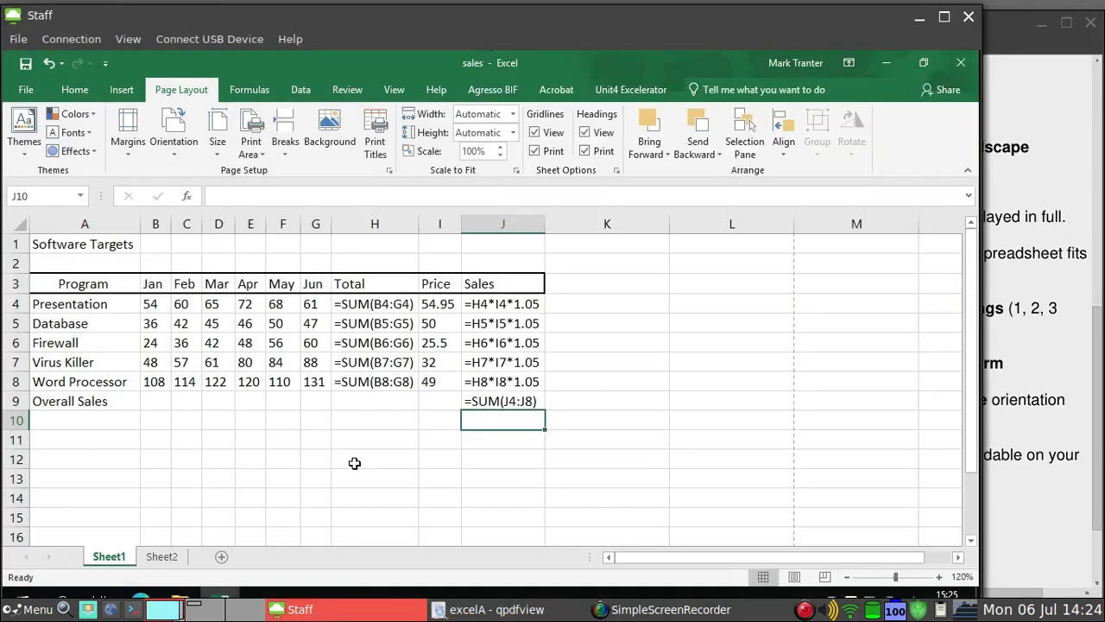
Save the formulae version of the workbook as sform in the Documents folder, replacing the existing file.
left_click(25, 90)
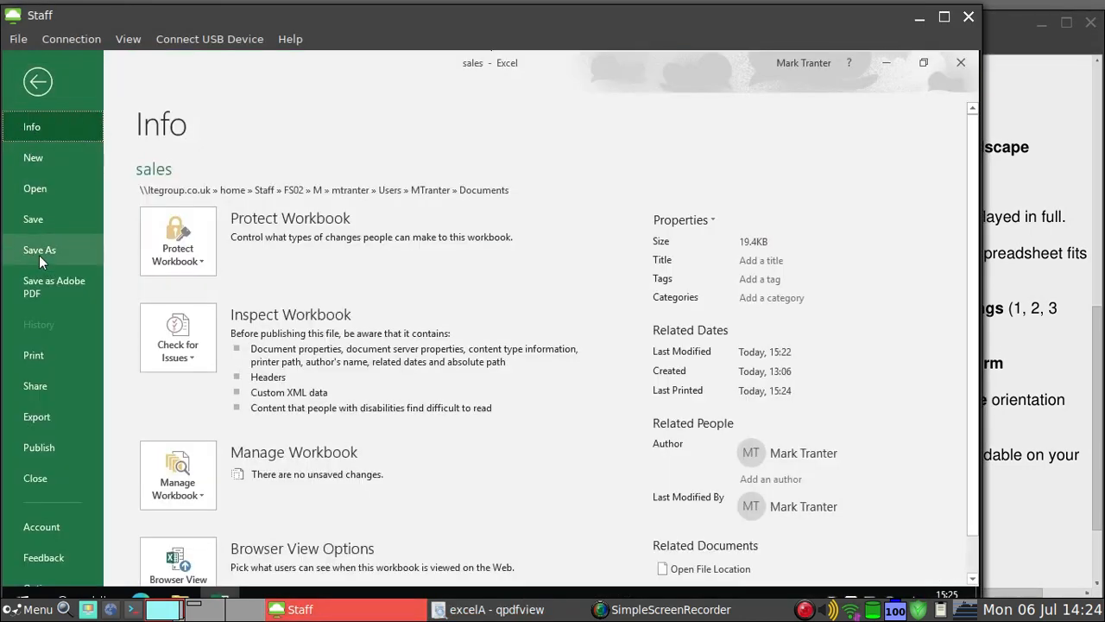
left_click(39, 251)
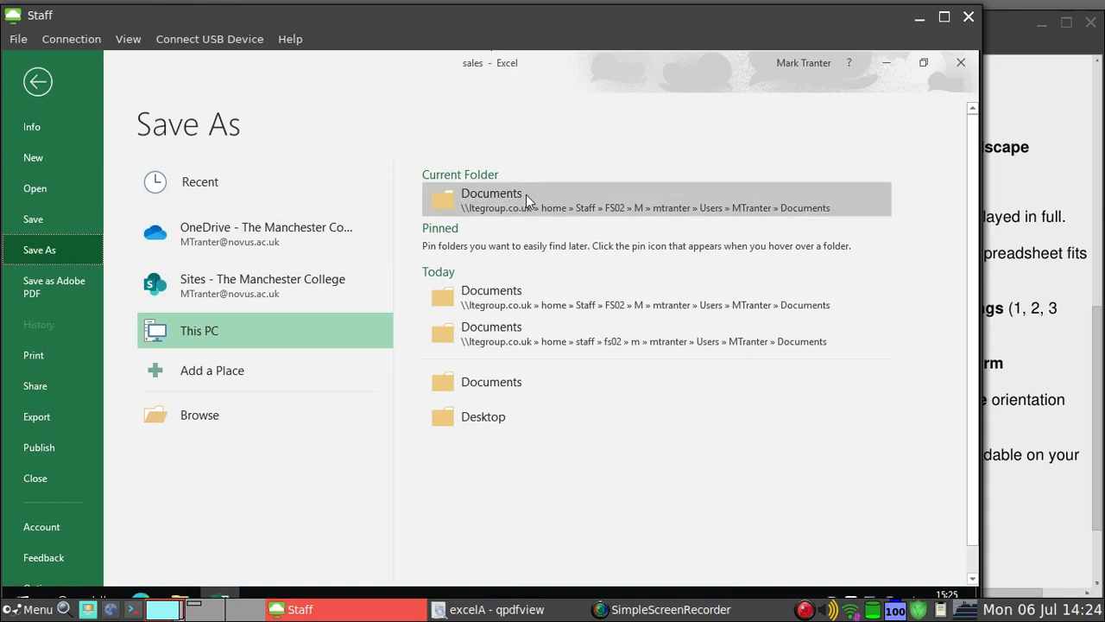
left_click(526, 194)
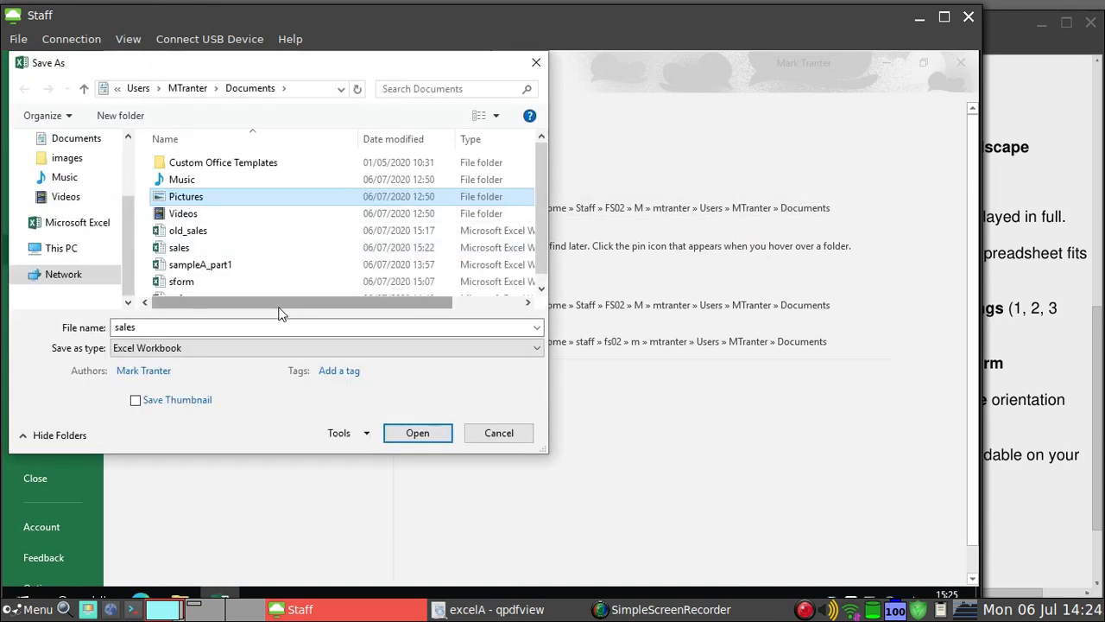
left_click(186, 288)
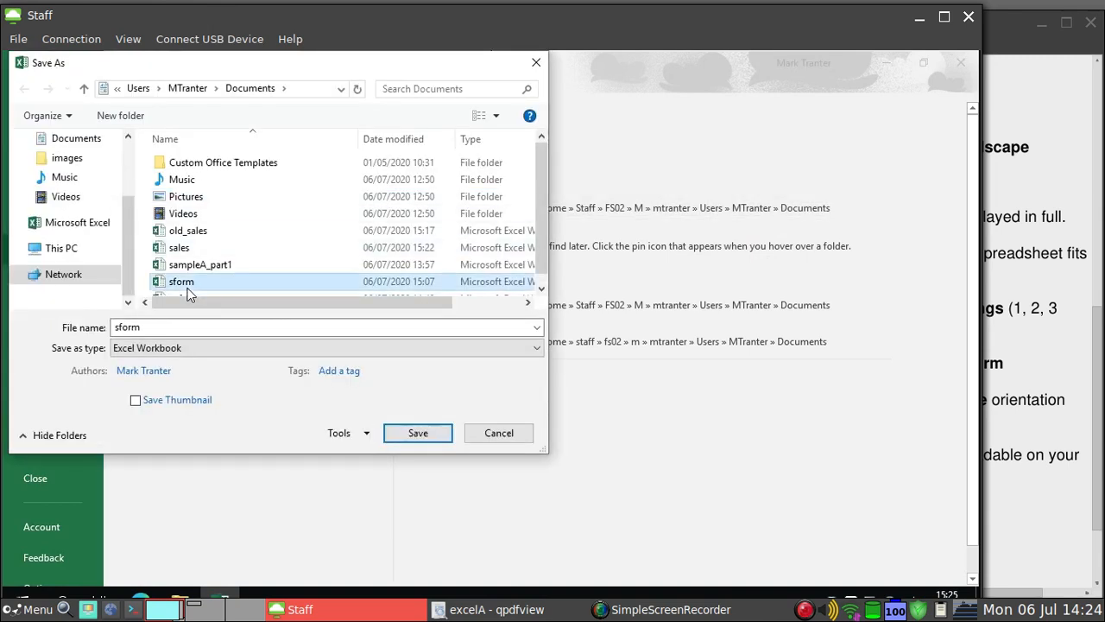
left_click(401, 436)
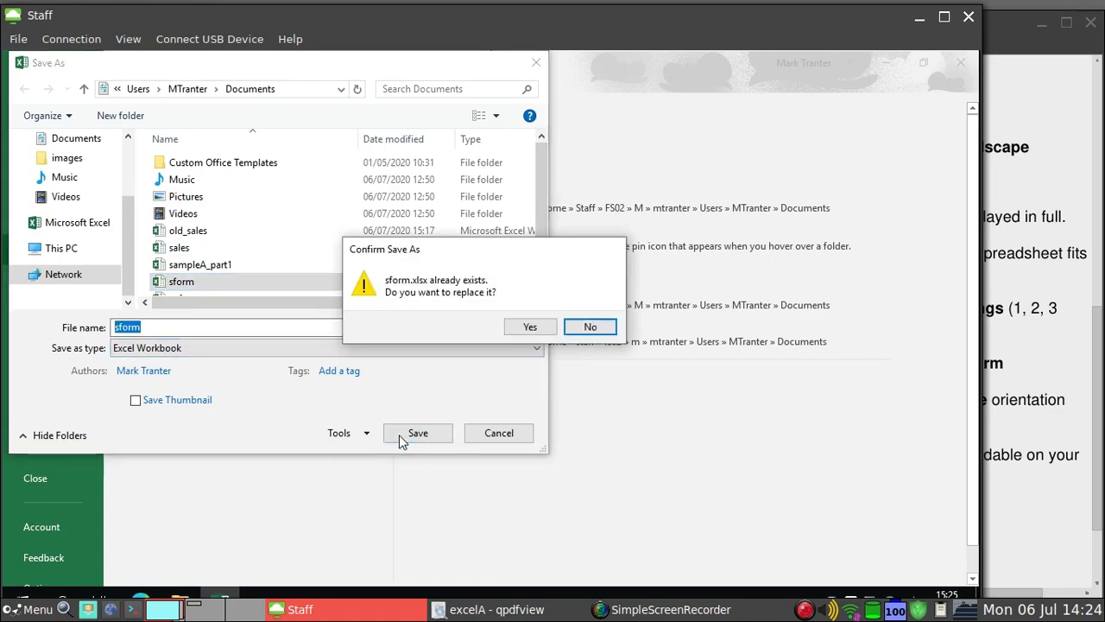
left_click(544, 328)
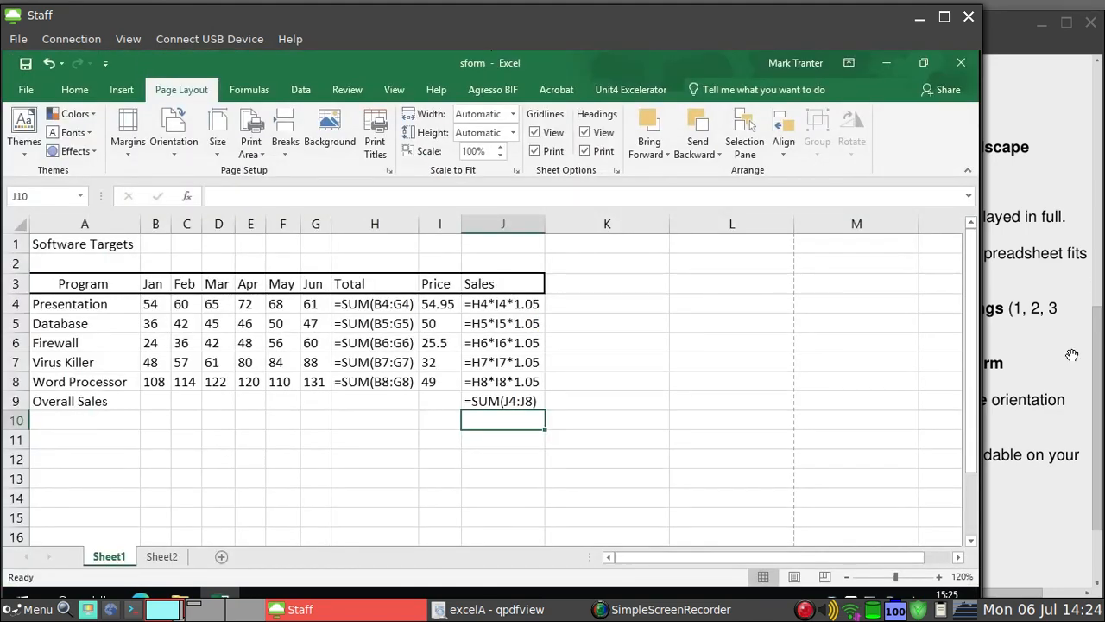
Read instructions 3e to 4 in the task PDF, and close the sform workbook before returning to the PDF.
left_click(1072, 354)
scroll(920, 342, "down", 3)
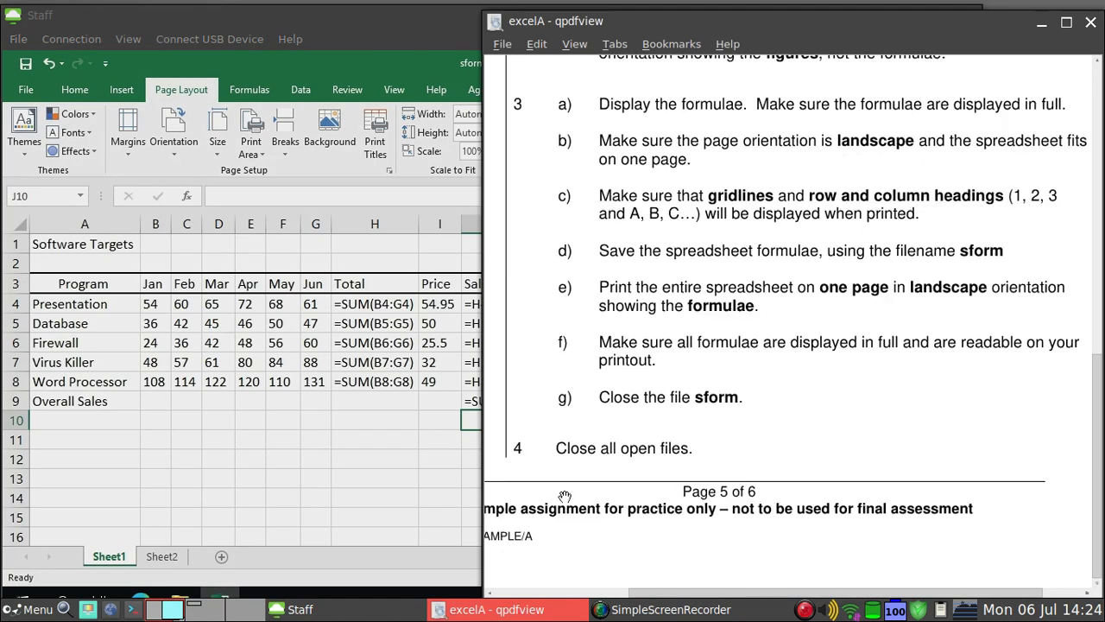
left_click(313, 492)
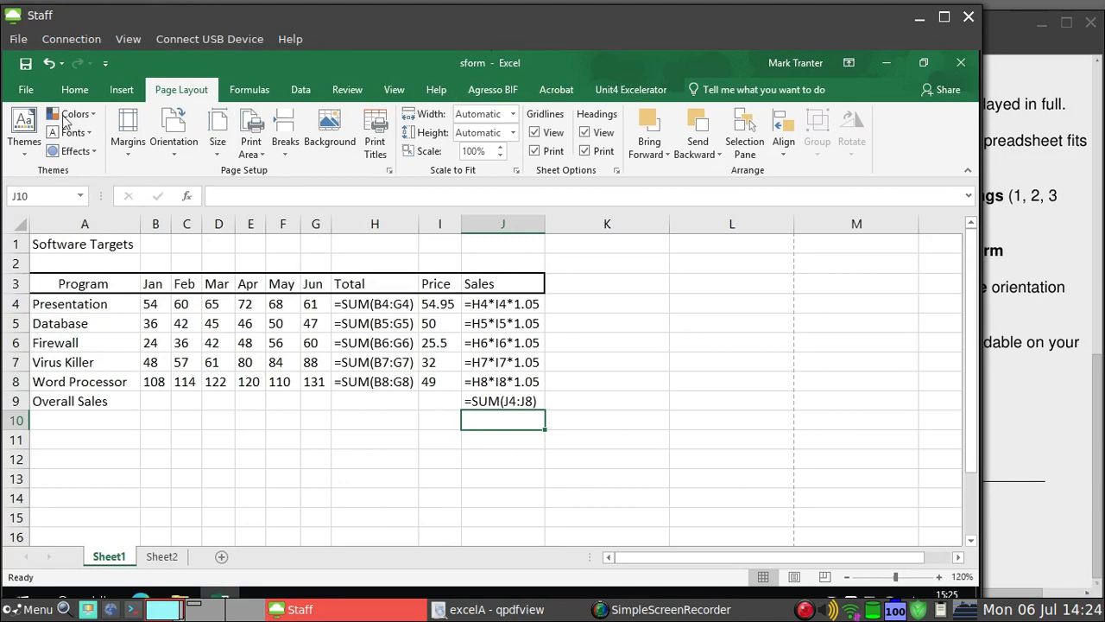
left_click(26, 89)
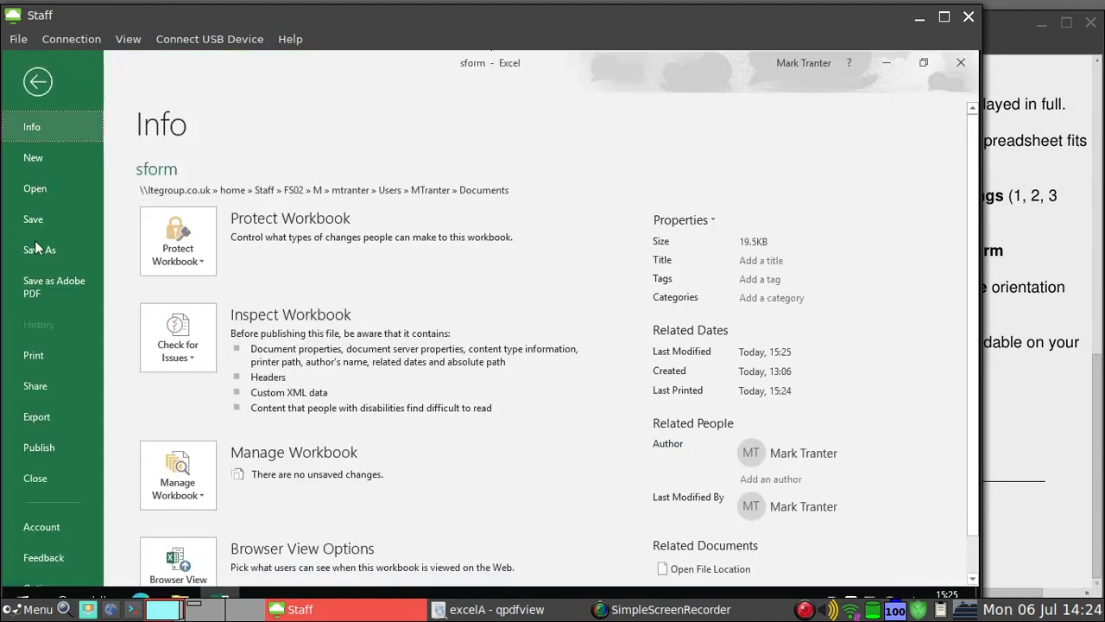
left_click(36, 477)
left_click(1061, 122)
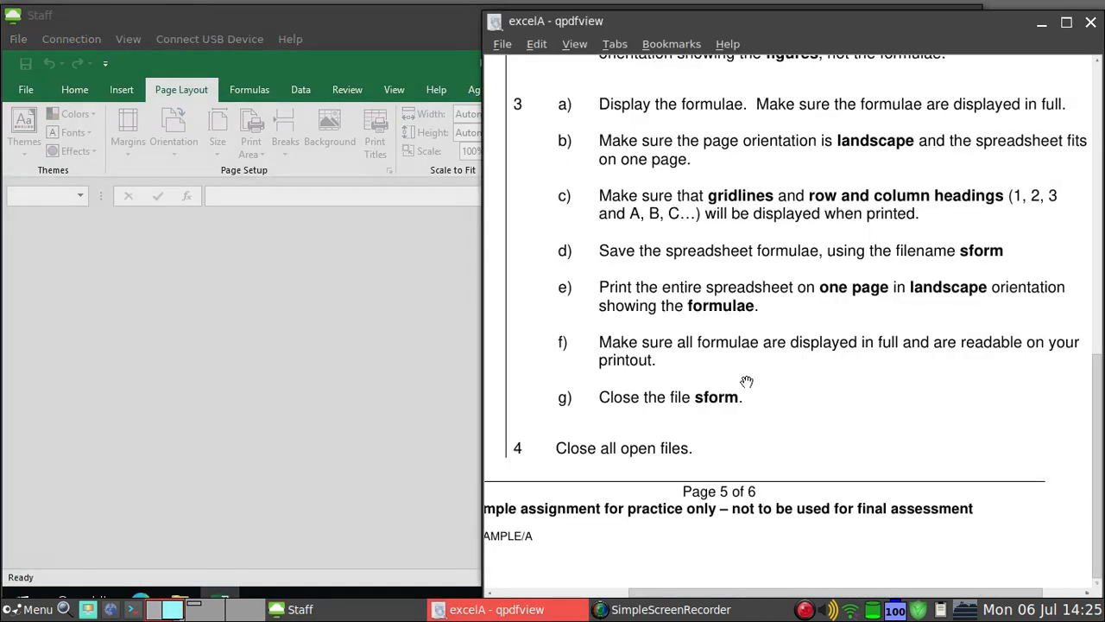
left_click(706, 609)
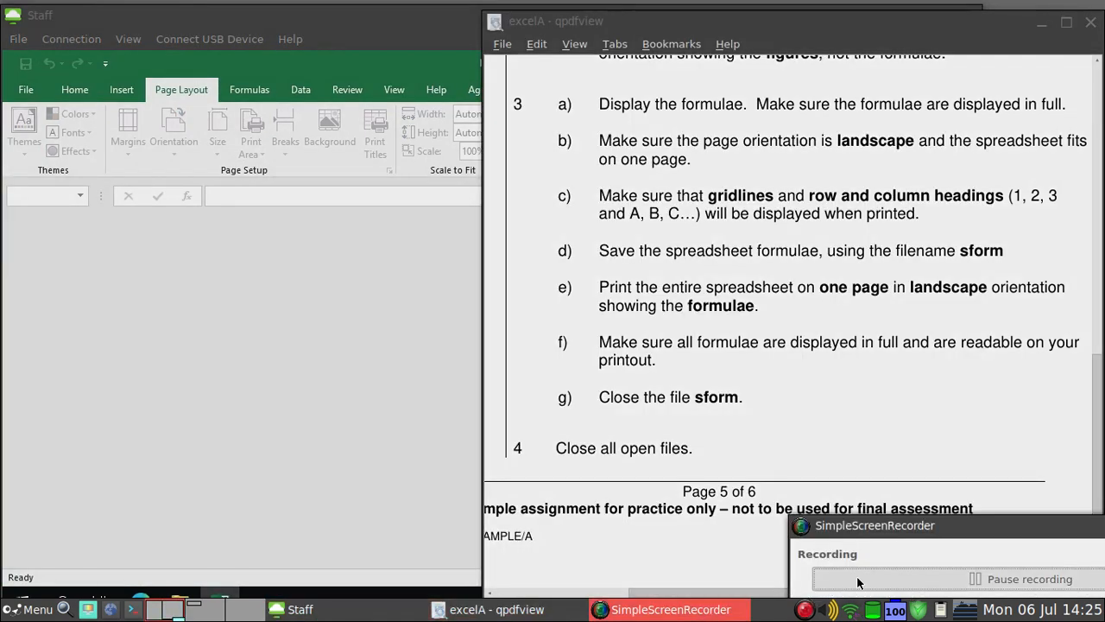